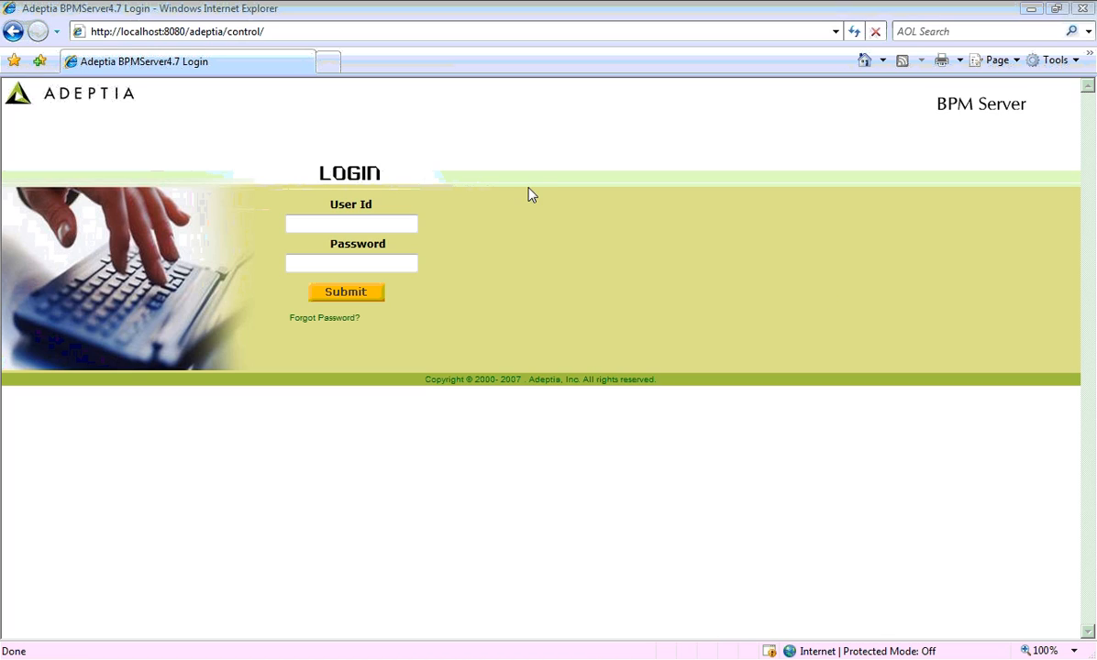
# Log in to Adeptia BPM Server with the suggested user id and the account password
pyautogui.click(379, 225)
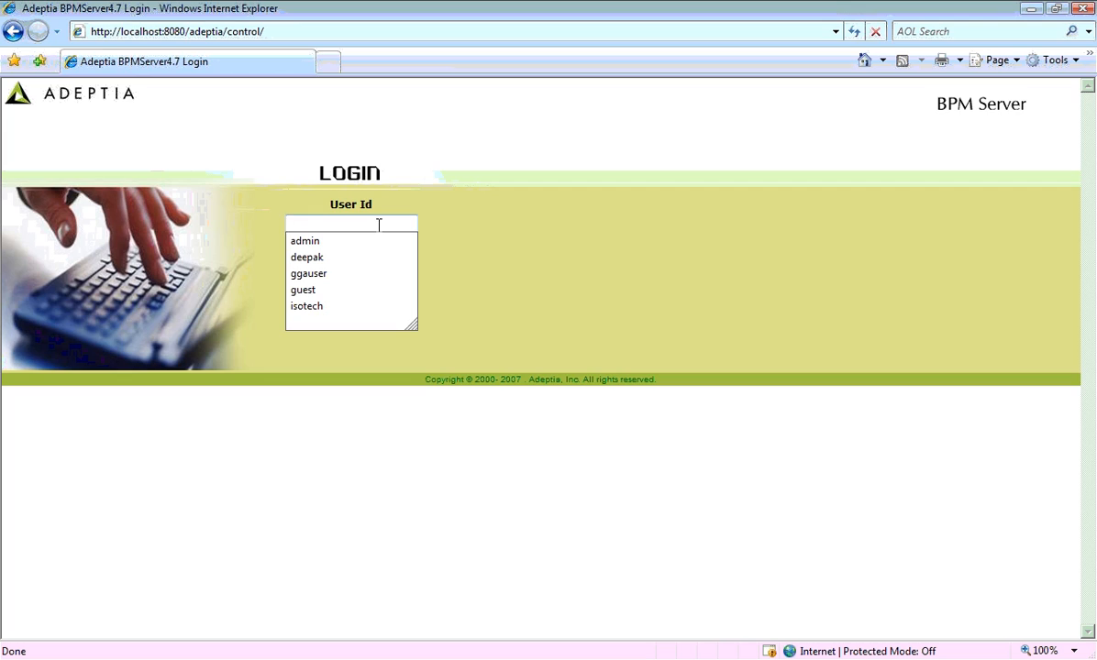
pyautogui.press('Down')
pyautogui.press('Return')
pyautogui.press('Tab')
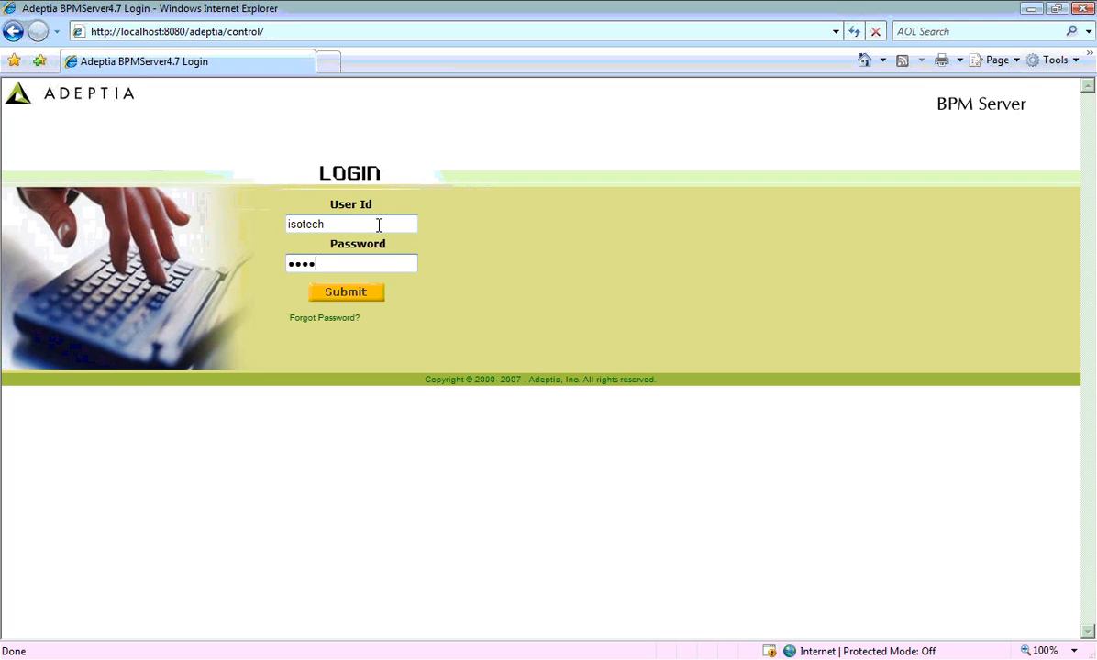
pyautogui.click(355, 296)
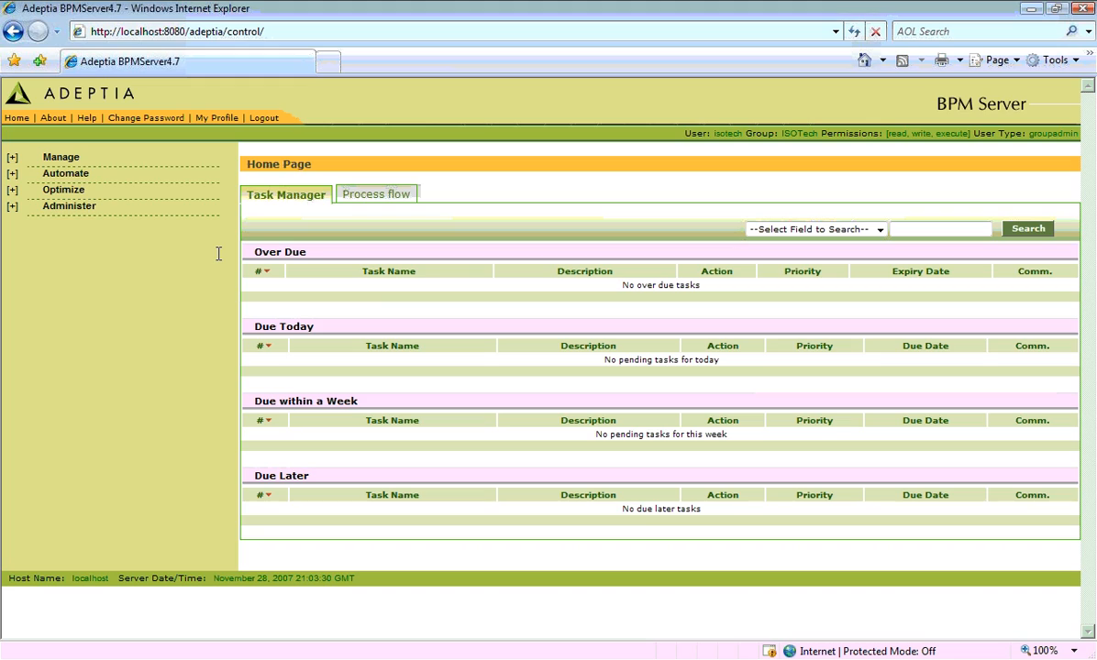
# Open Manage > Process Flow, check ClaimManagement's details, and select the ClaimManagement flow
pyautogui.click(12, 162)
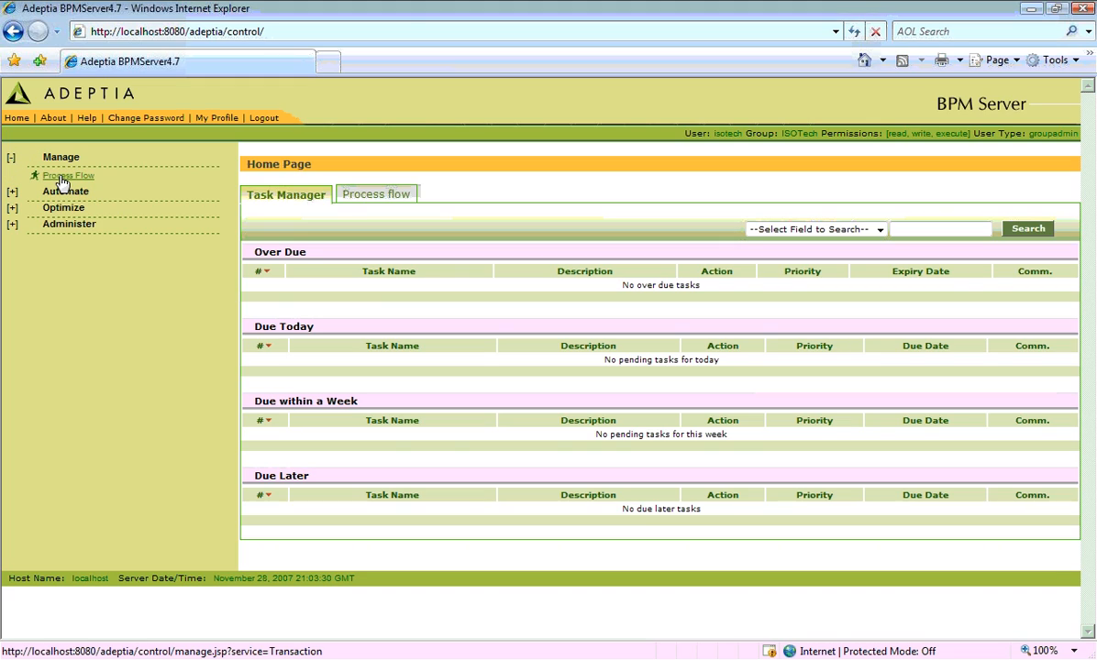
pyautogui.click(62, 179)
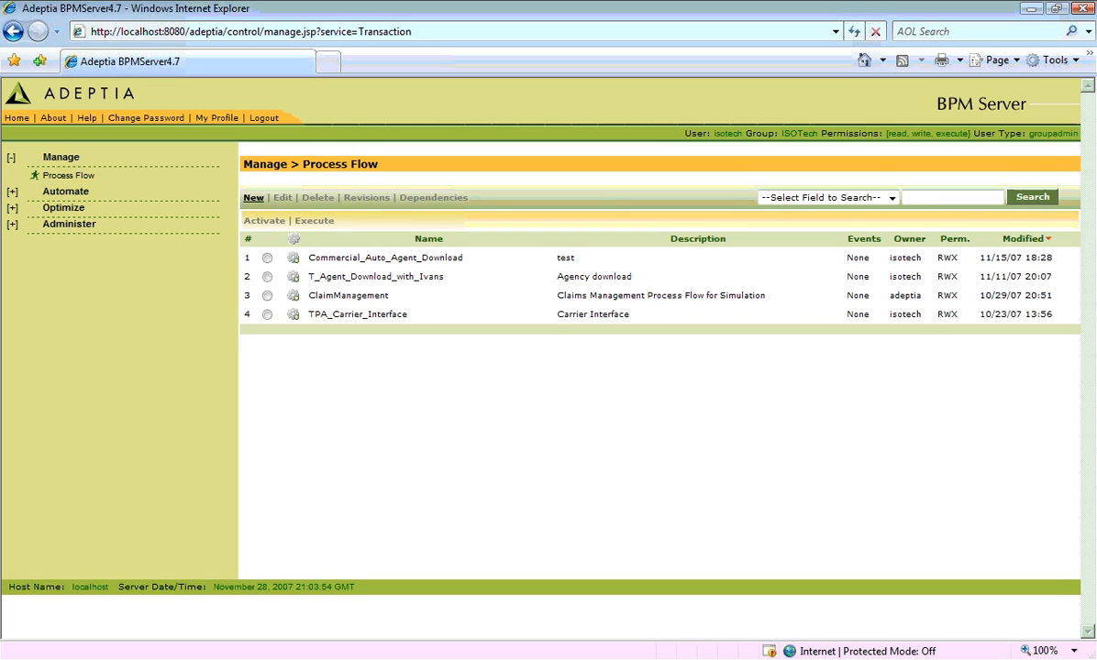
pyautogui.click(357, 298)
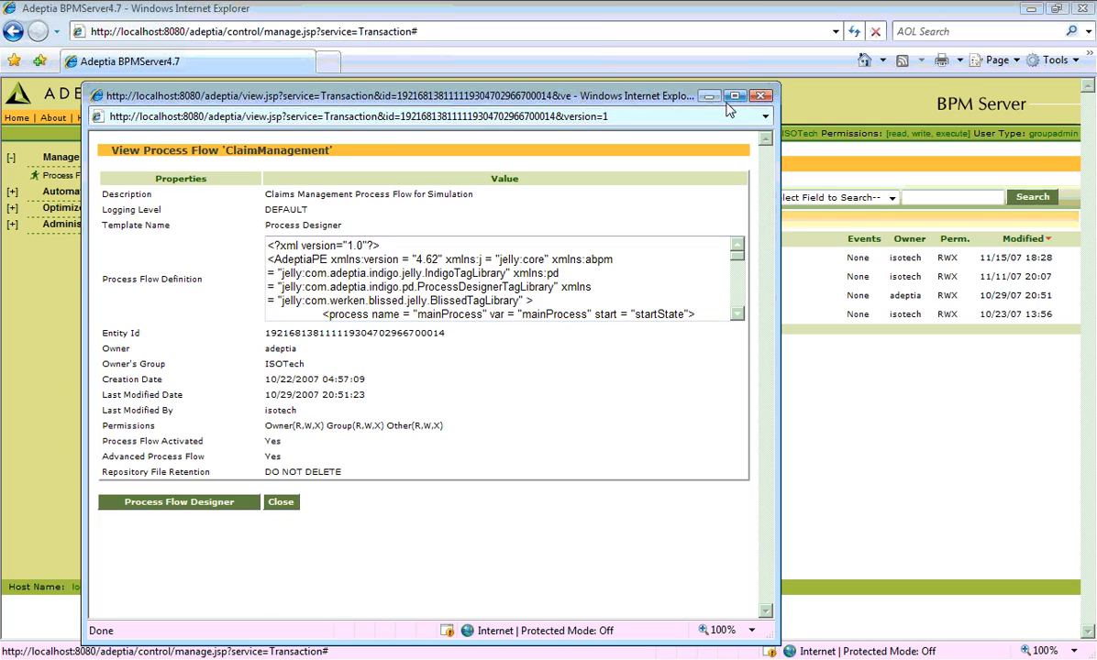
pyautogui.click(759, 97)
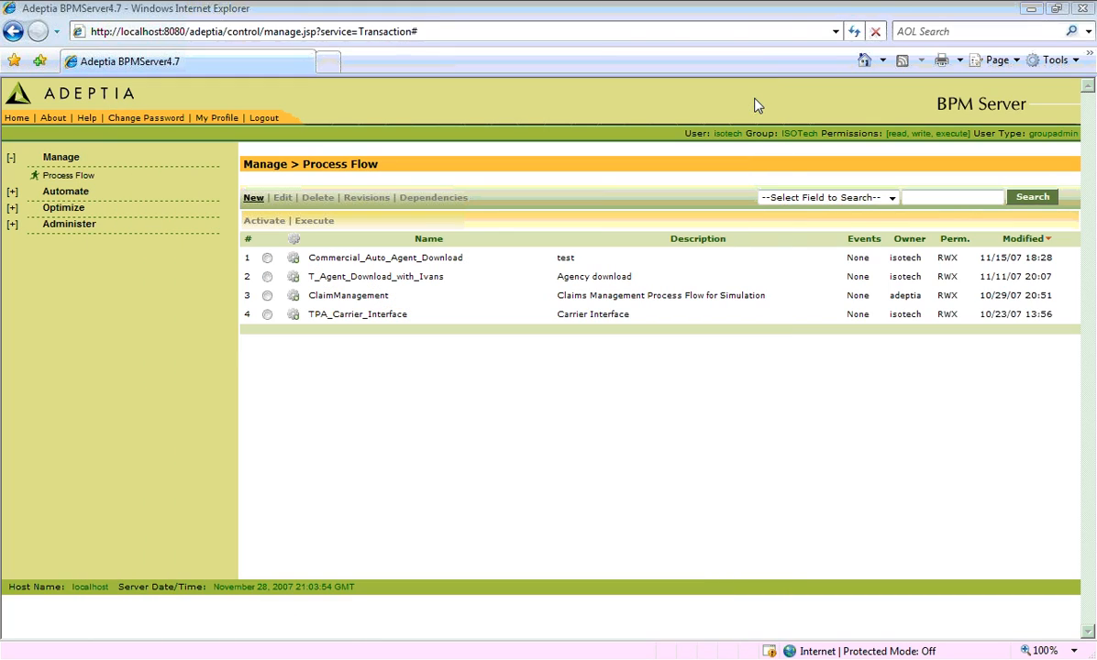
pyautogui.click(267, 297)
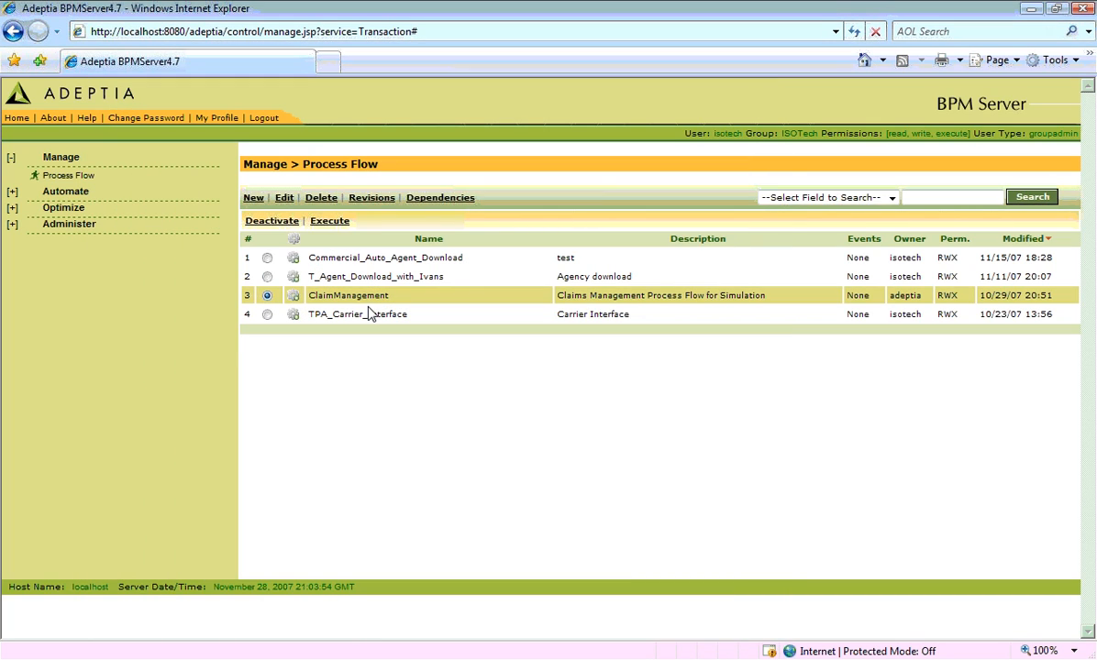
# Edit ClaimManagement and open it in the Process Flow Designer
pyautogui.click(284, 199)
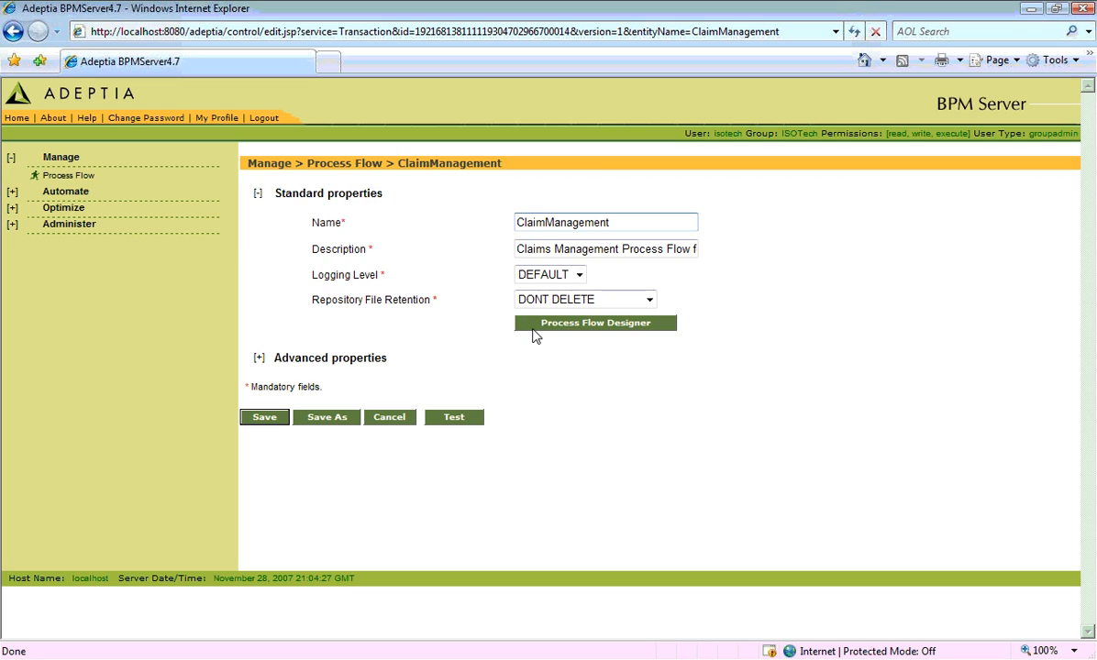
pyautogui.click(535, 324)
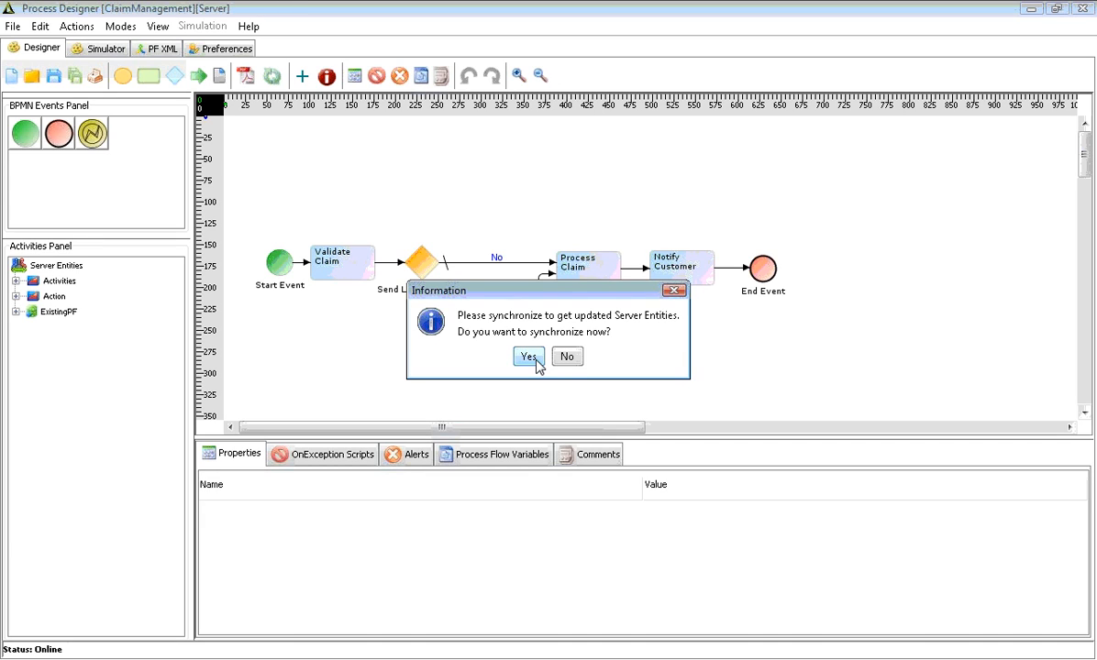
# Accept entity synchronization and close the finished Synchronization of Entities dialog
pyautogui.click(537, 360)
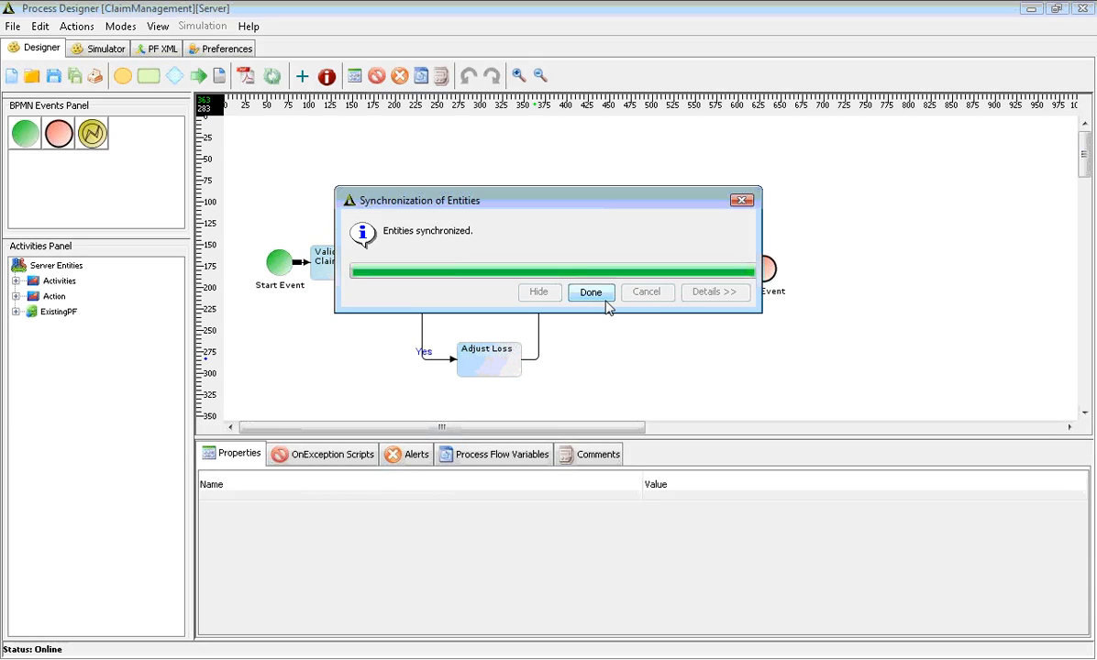
pyautogui.click(594, 292)
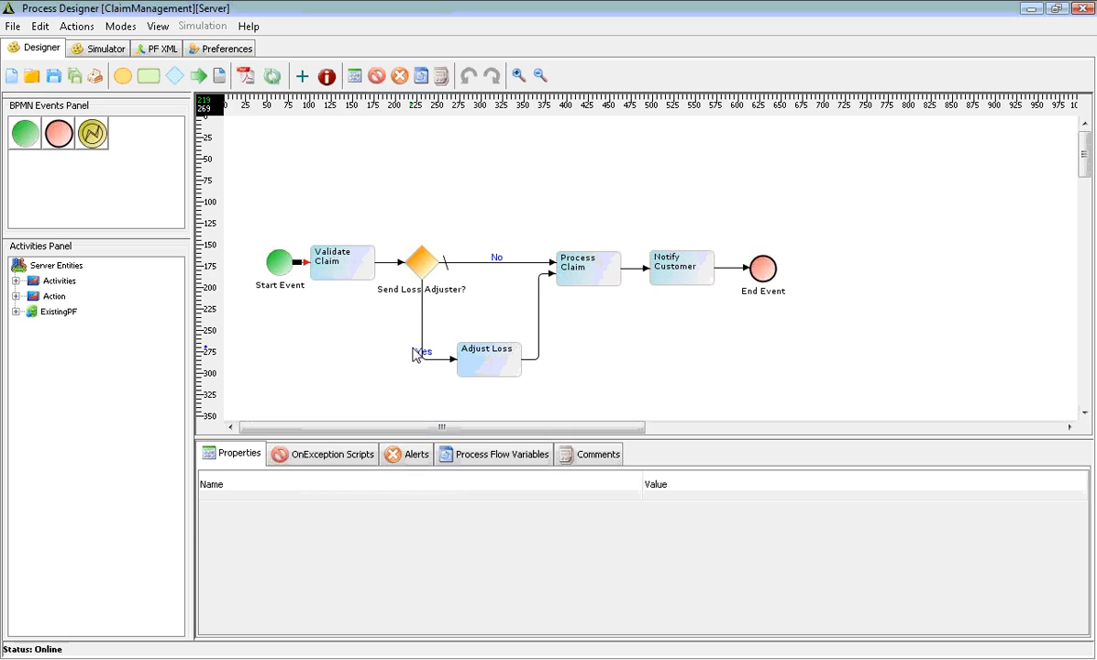
# Switch to the Simulator tab to see ClaimManagementResources and SampleScenario
pyautogui.click(102, 48)
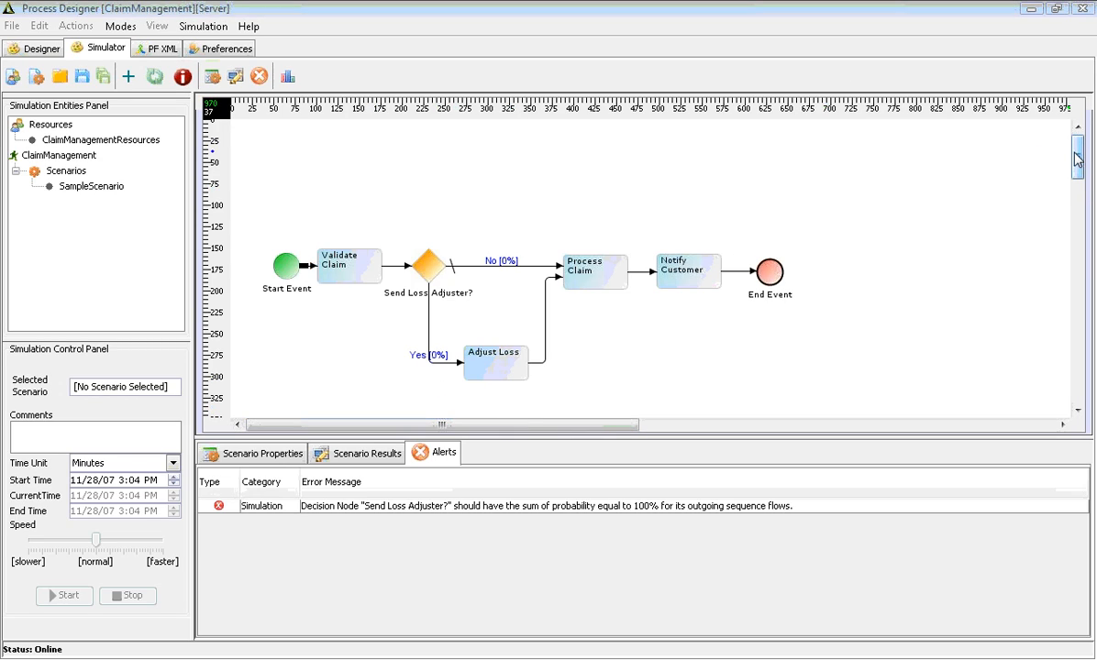
pyautogui.moveTo(1078, 152); pyautogui.dragTo(1077, 168)
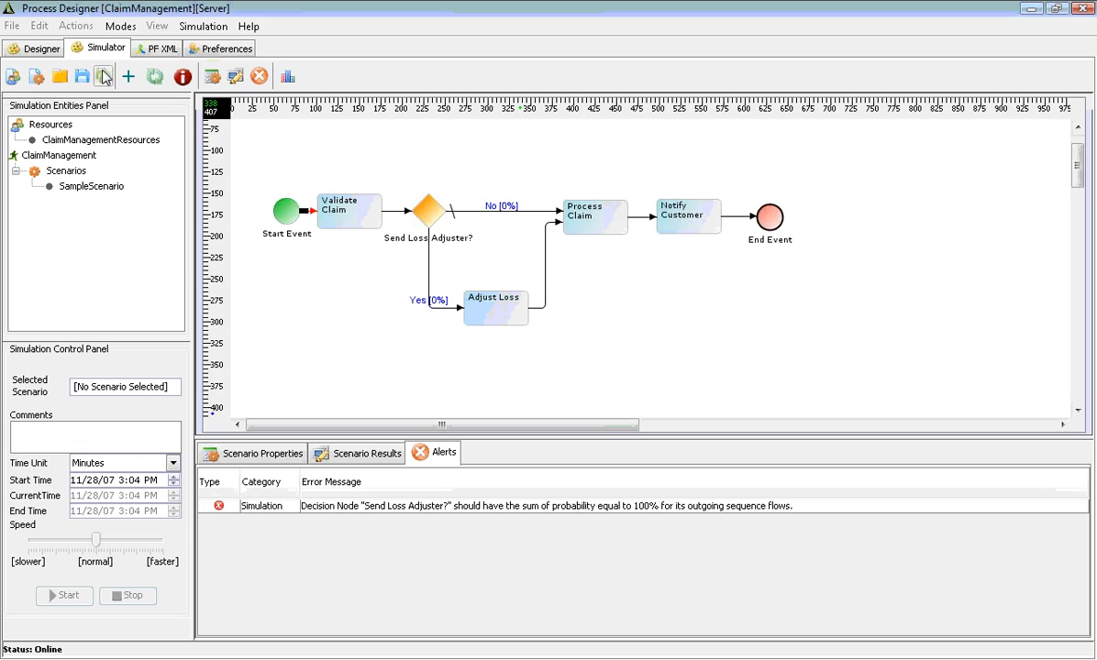
pyautogui.doubleClick(99, 141)
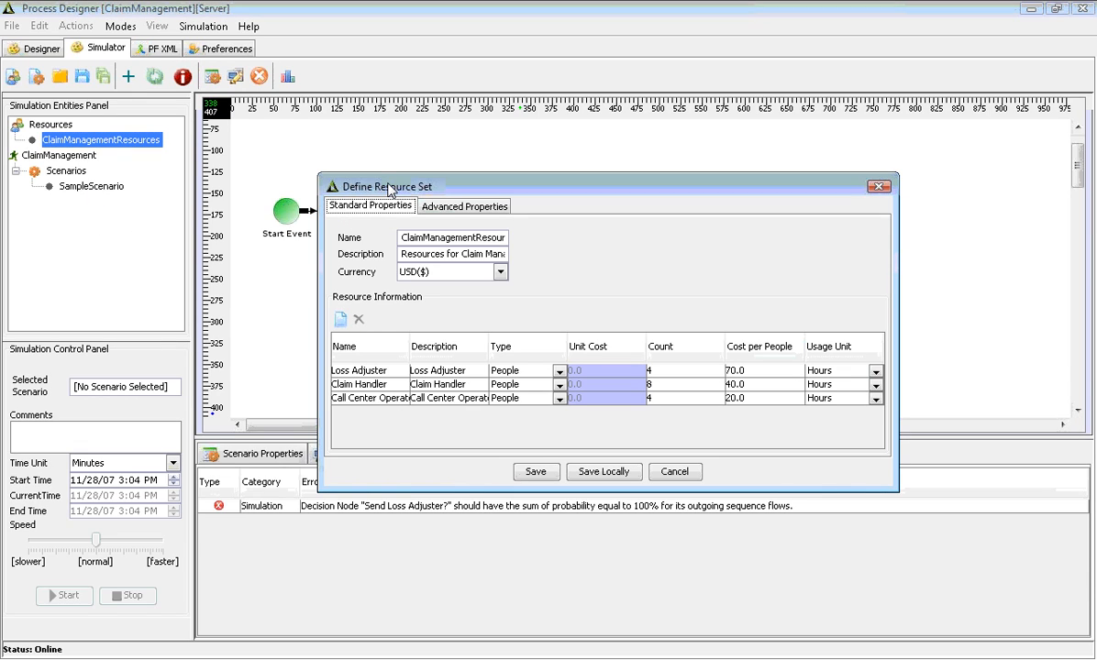
pyautogui.moveTo(390, 190); pyautogui.dragTo(226, 151)
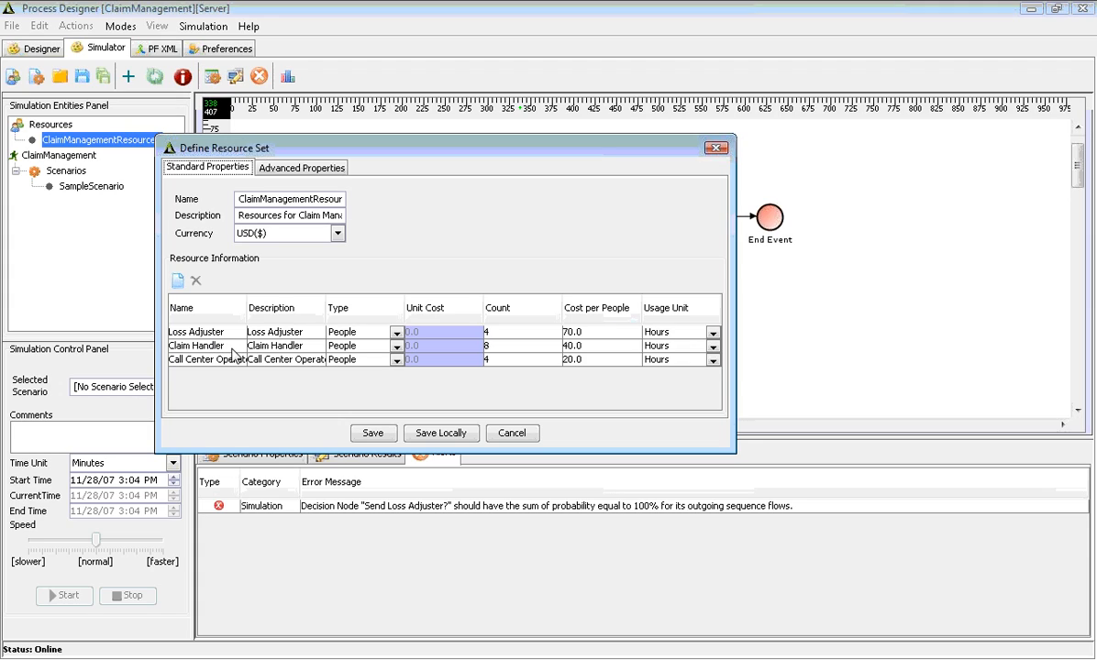
pyautogui.click(397, 334)
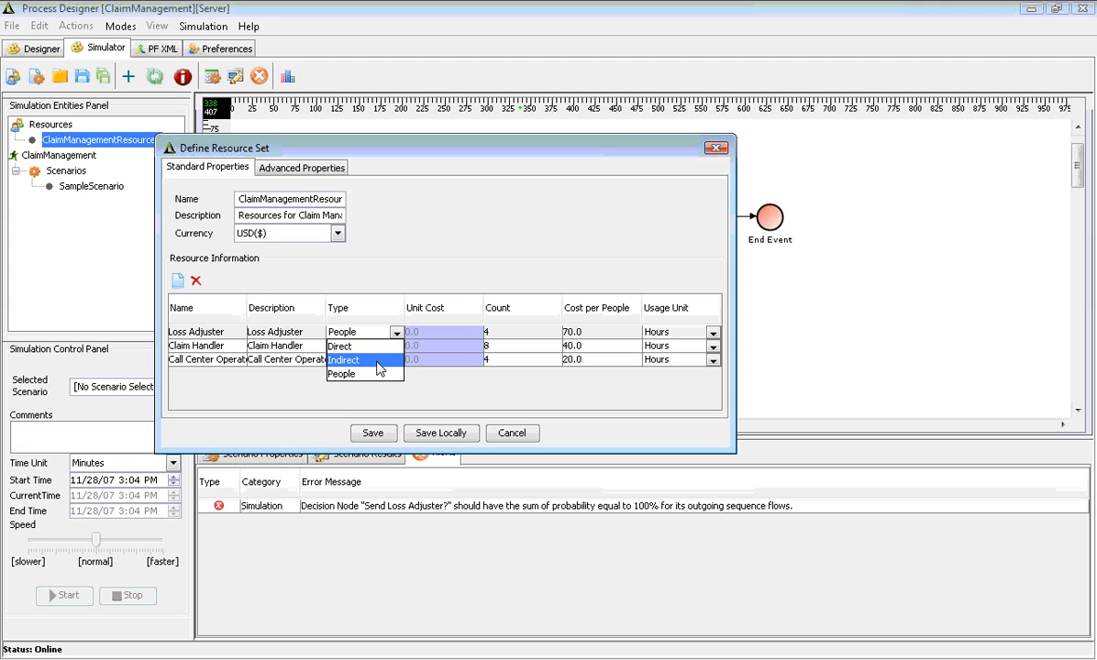
pyautogui.click(296, 382)
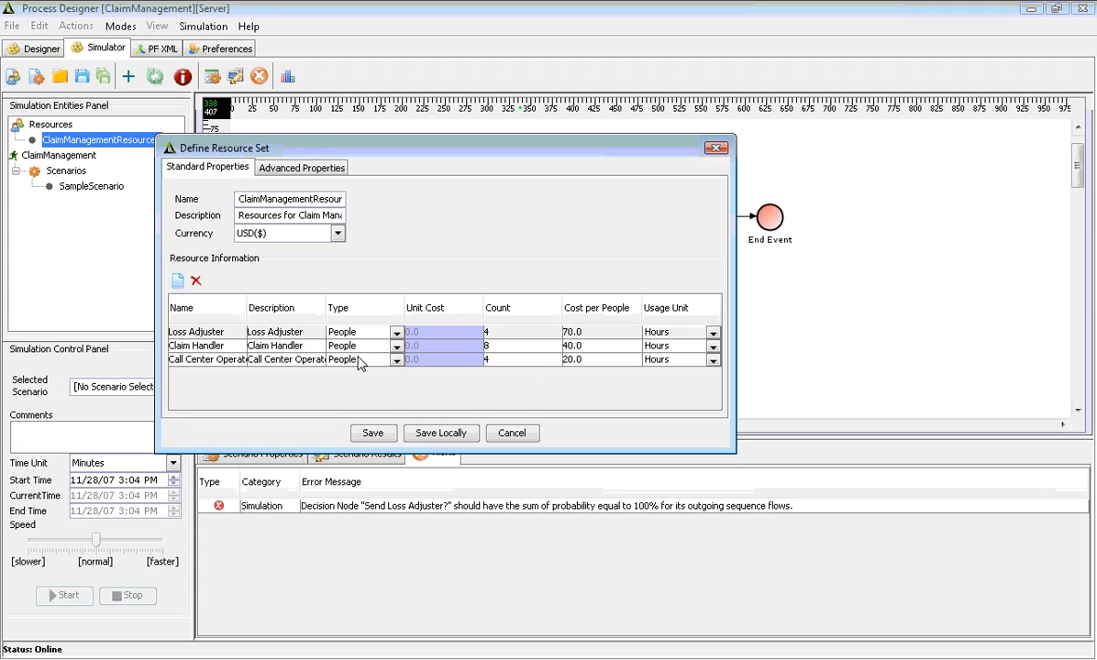
pyautogui.click(180, 282)
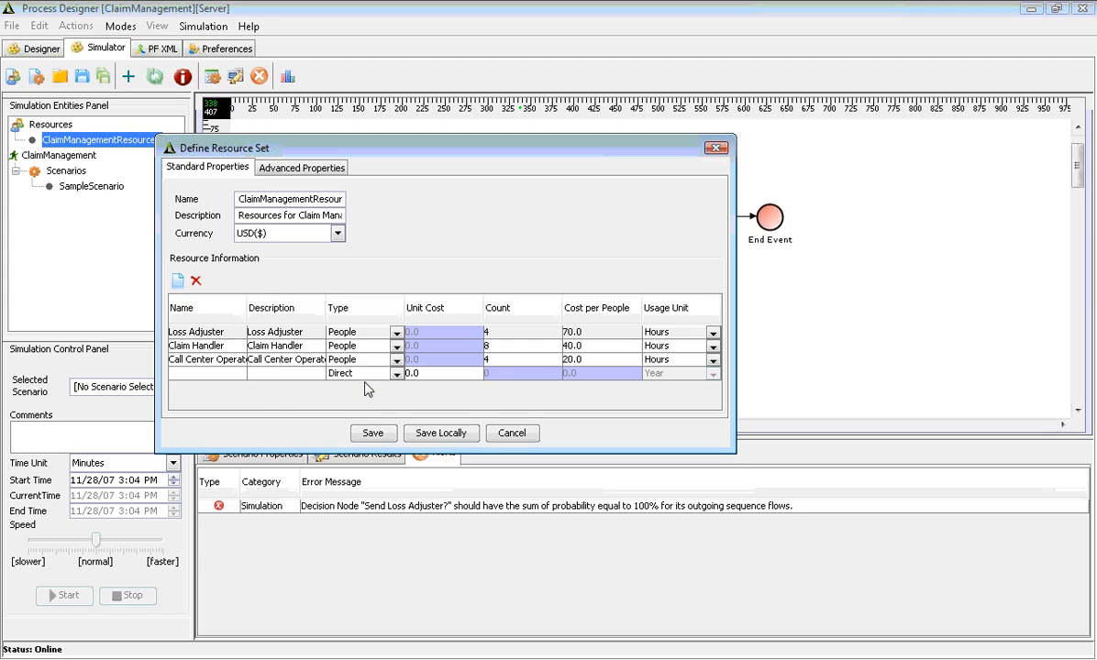
pyautogui.click(511, 433)
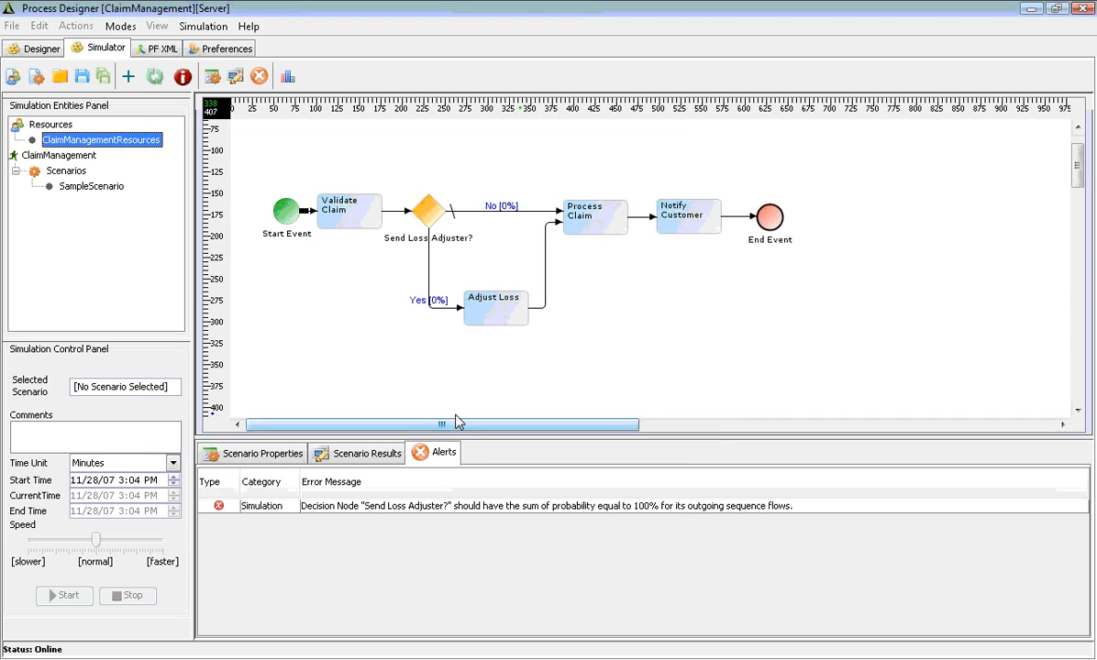
# Load SampleScenario, review Adjust Loss's FIFO queue and Loss Adjuster people, and open its Execution Time
pyautogui.click(101, 189)
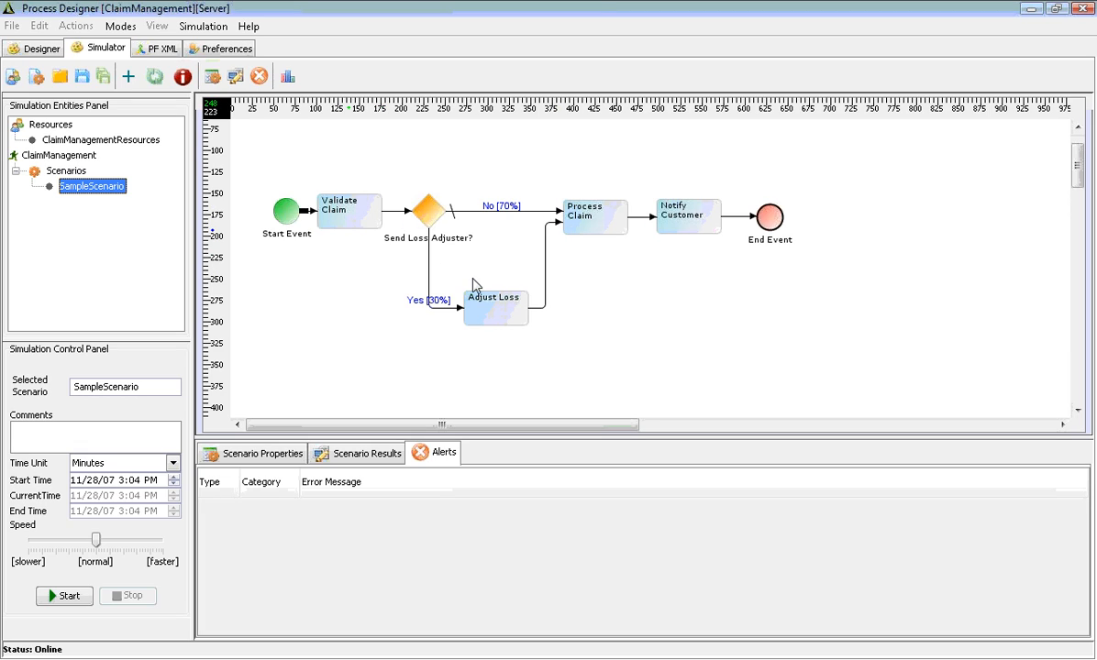
pyautogui.click(491, 310)
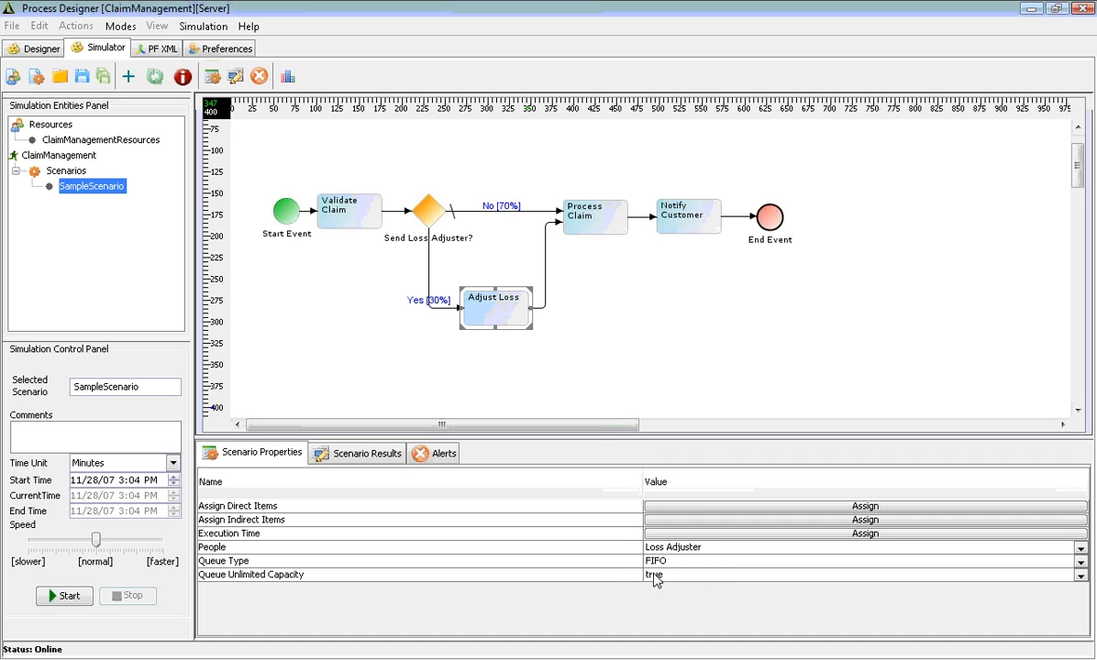
pyautogui.click(529, 562)
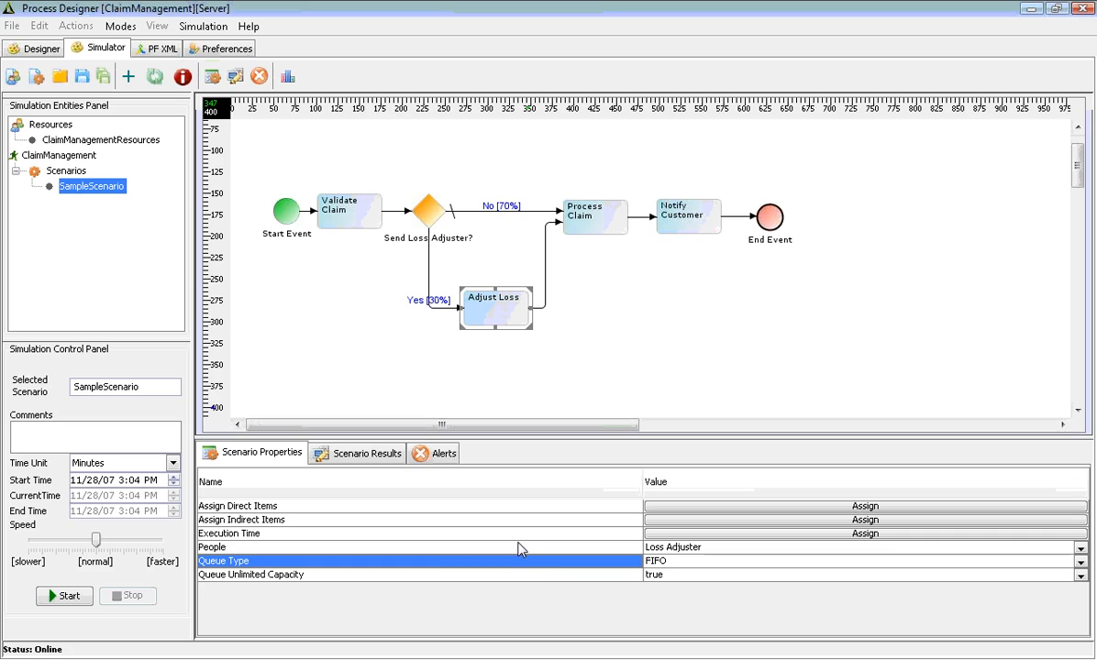
pyautogui.click(518, 548)
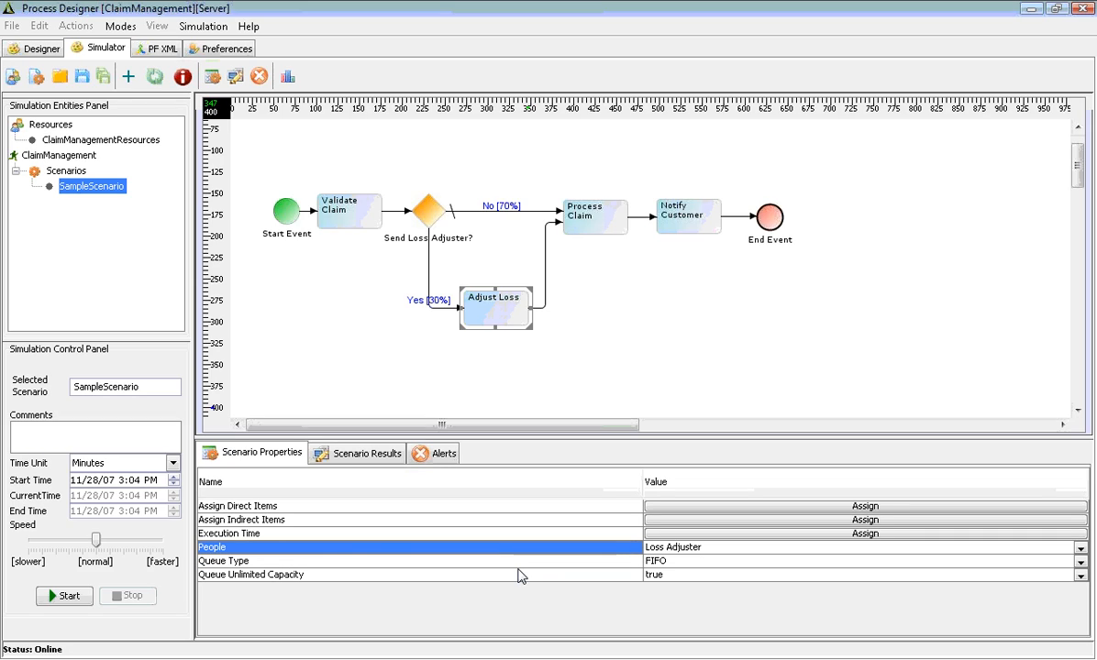
pyautogui.click(648, 534)
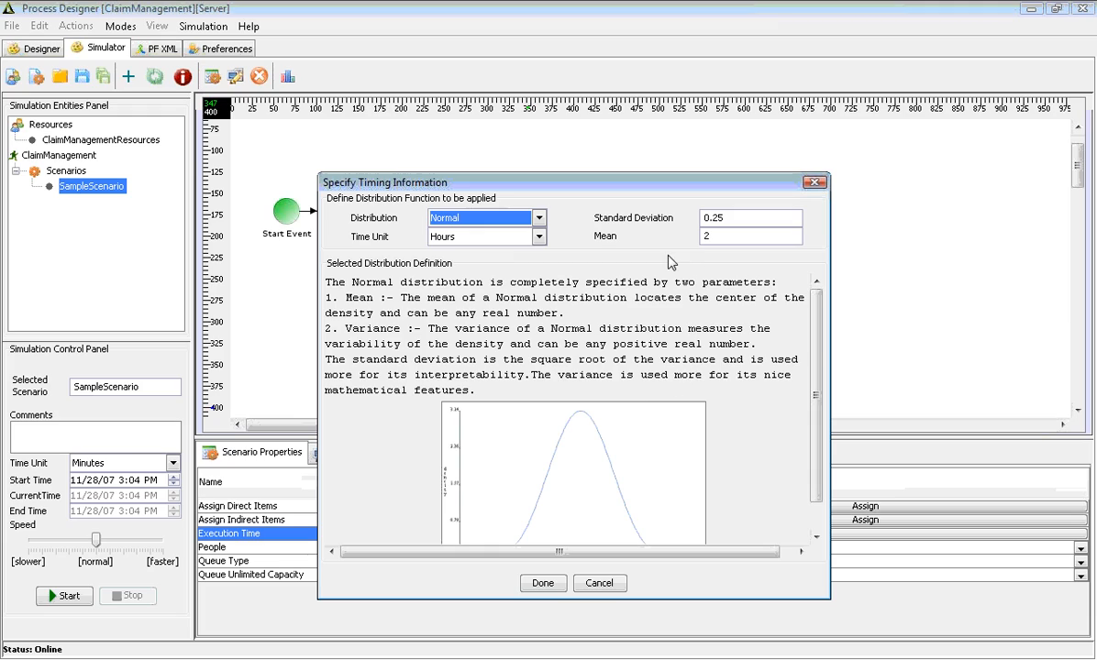
# Cancel Adjust Loss's timing dialog, keeping the normal distribution at mean 2, deviation 0.25
pyautogui.click(720, 237)
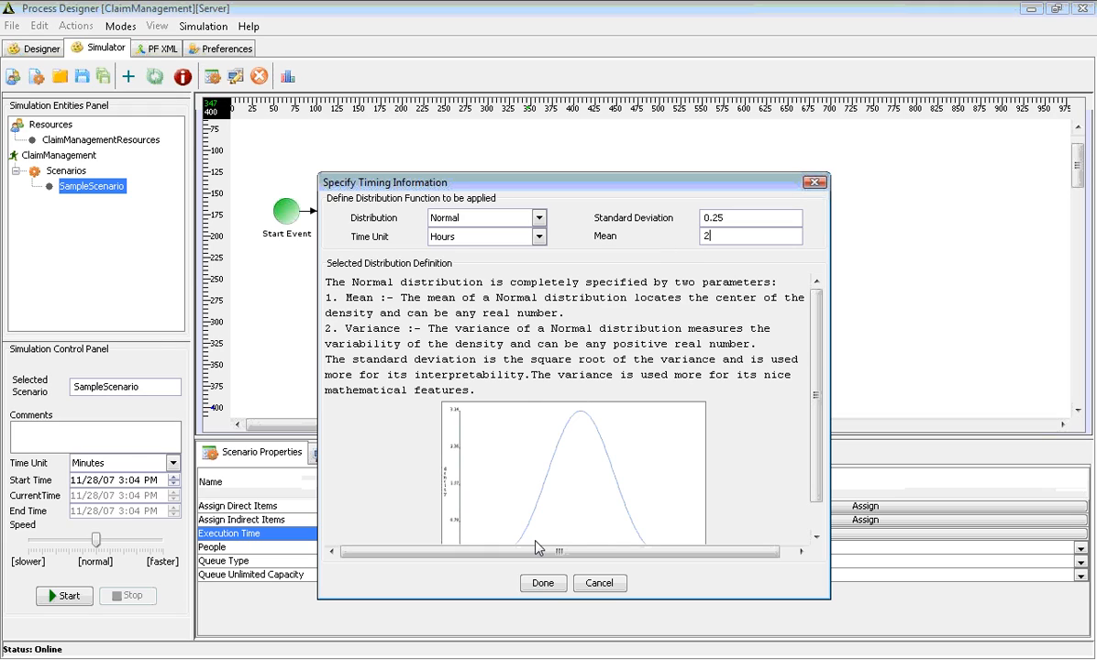
pyautogui.click(599, 584)
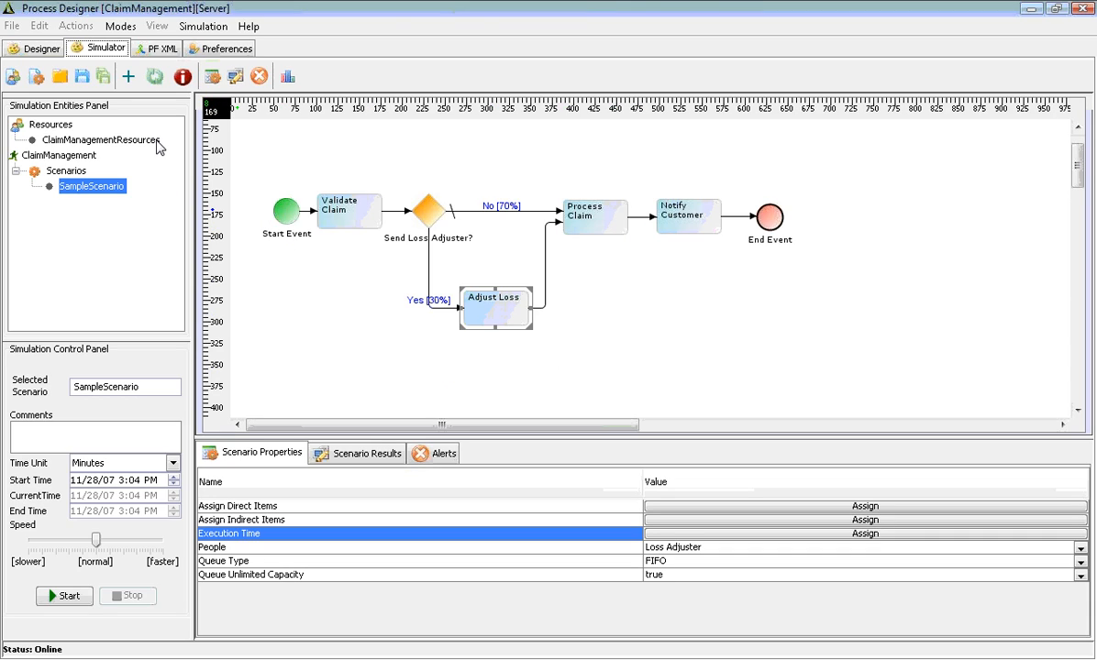
# Run the SampleScenario simulation with the progress window hidden, watching cumulative cost reach $653.5
pyautogui.click(70, 597)
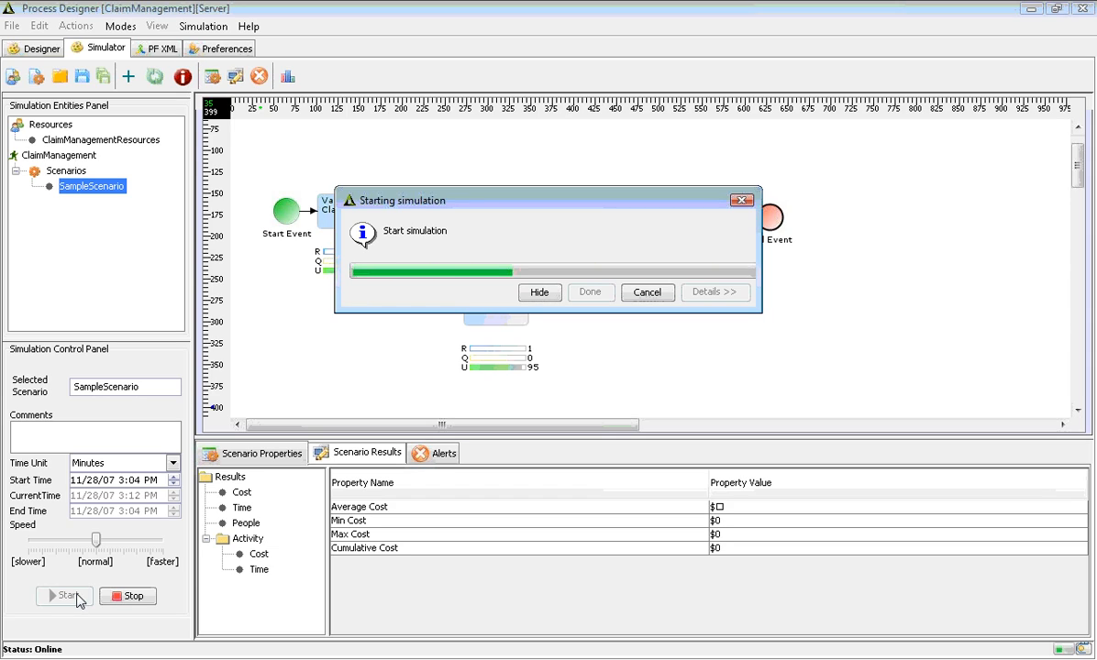
pyautogui.moveTo(497, 207); pyautogui.dragTo(809, 355)
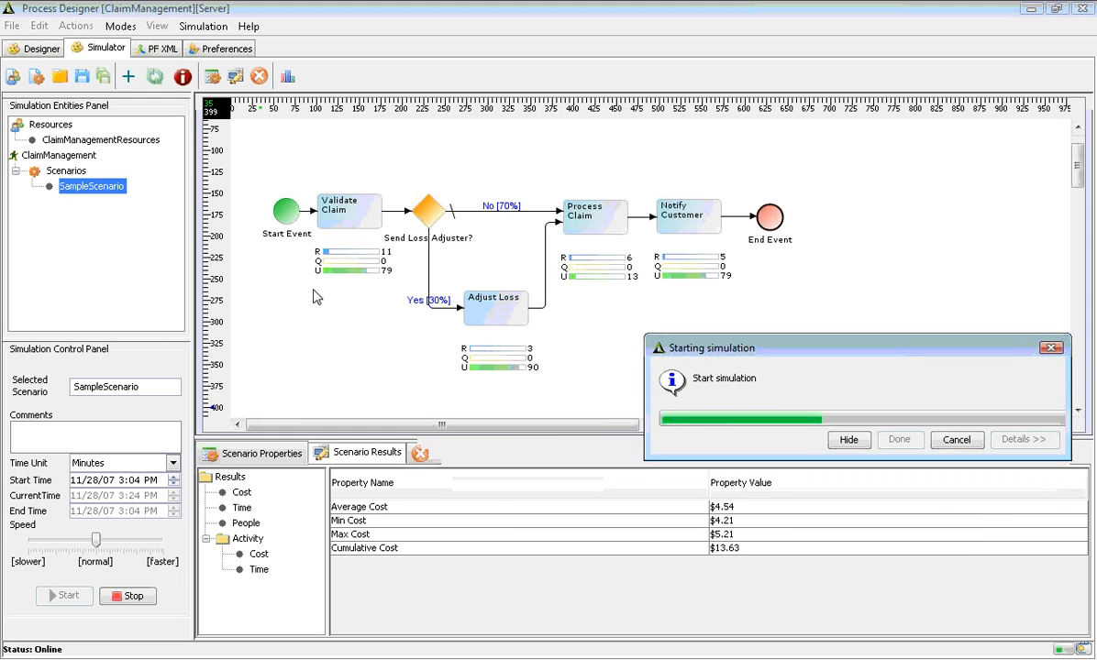
pyautogui.click(863, 440)
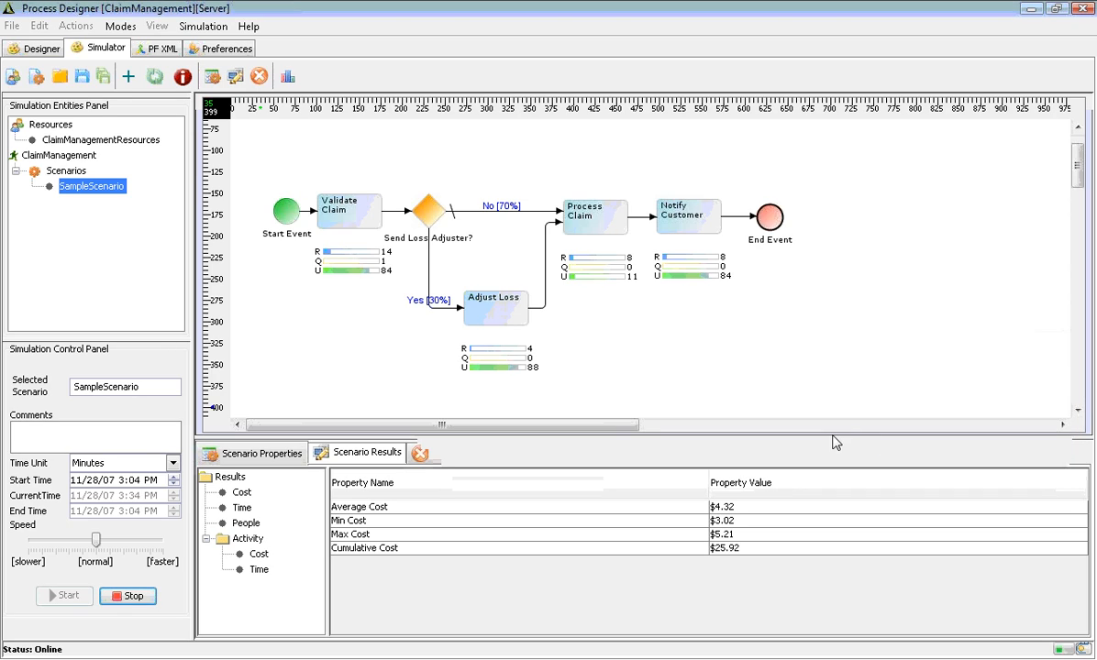
pyautogui.moveTo(346, 259)
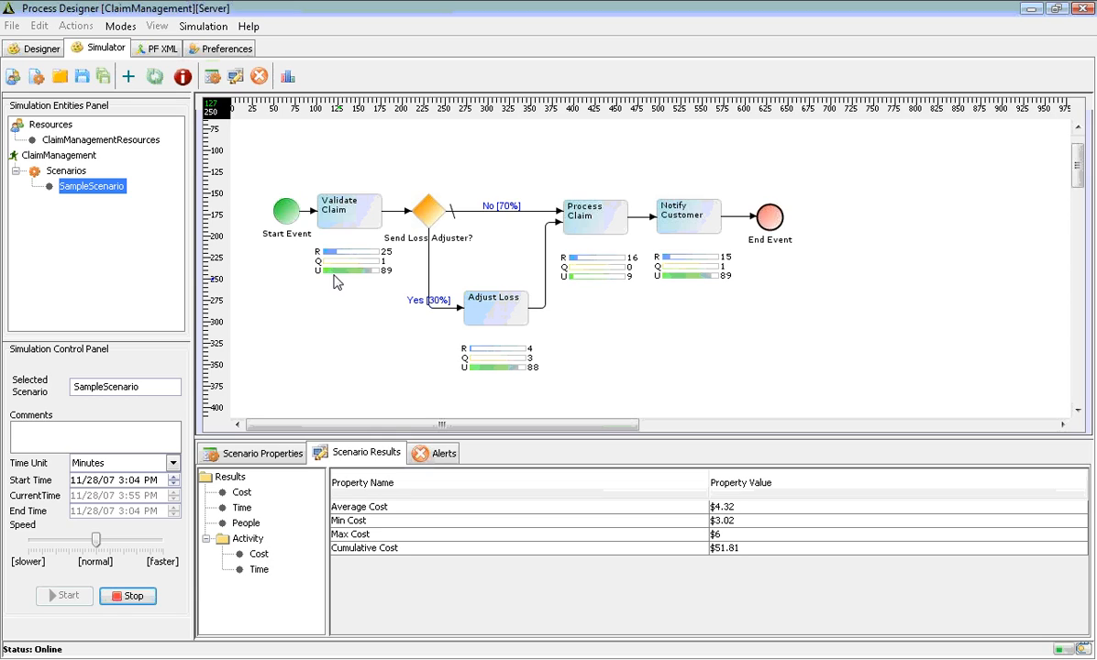
pyautogui.moveTo(322, 277)
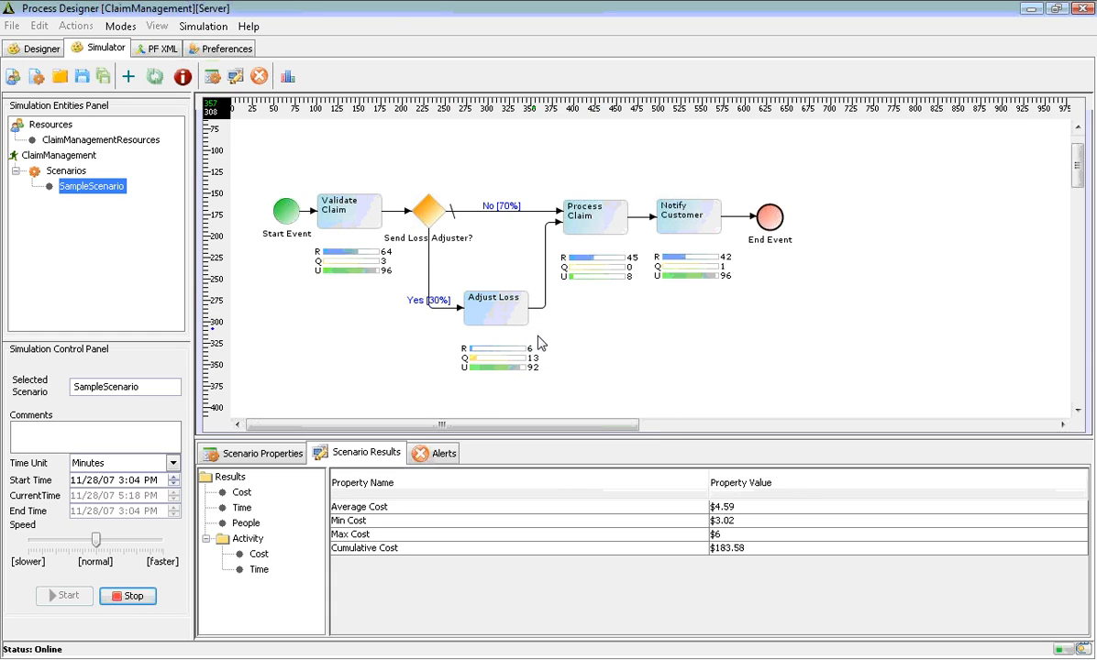
pyautogui.moveTo(519, 347)
pyautogui.moveTo(471, 362)
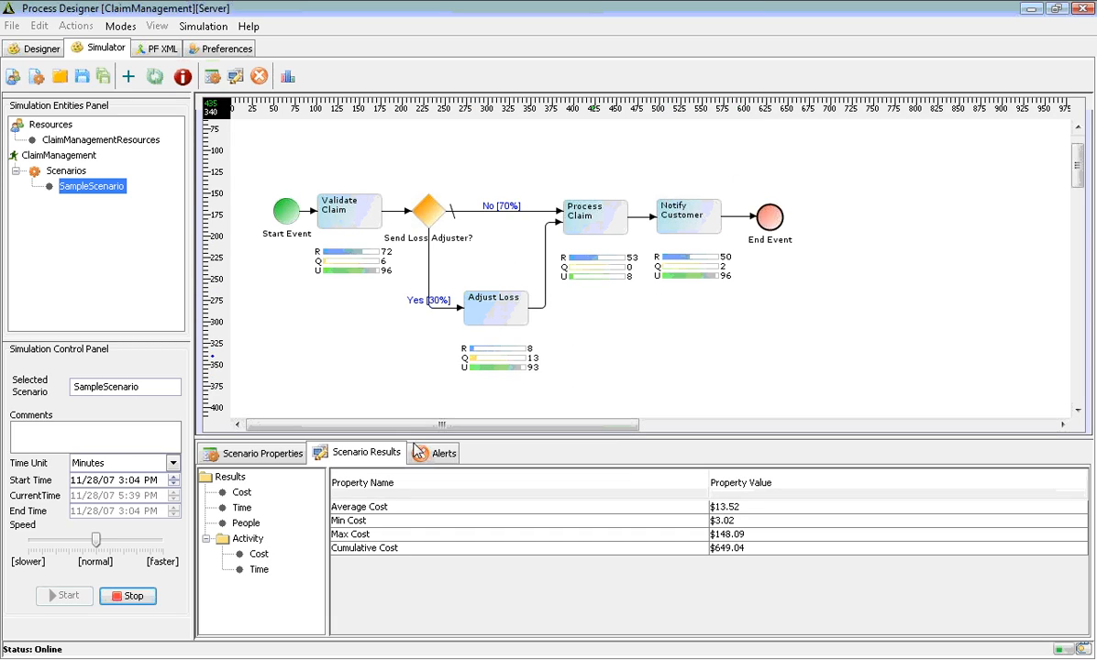
# Review the cost and run-time results, then raise the simulation speed with the slider
pyautogui.click(243, 494)
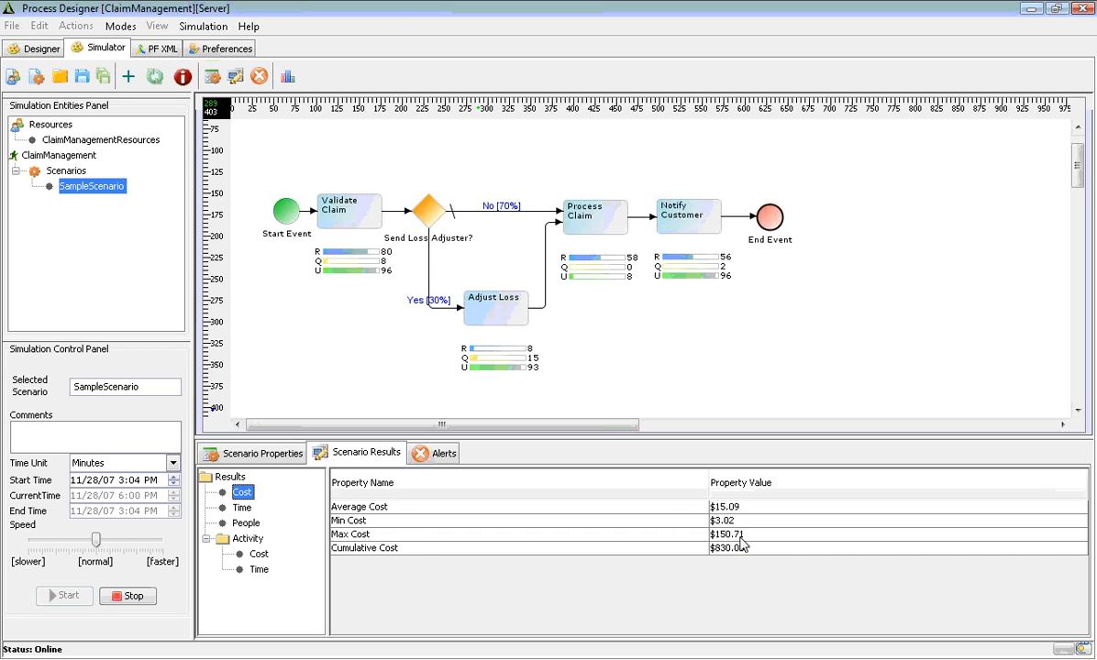
pyautogui.click(243, 509)
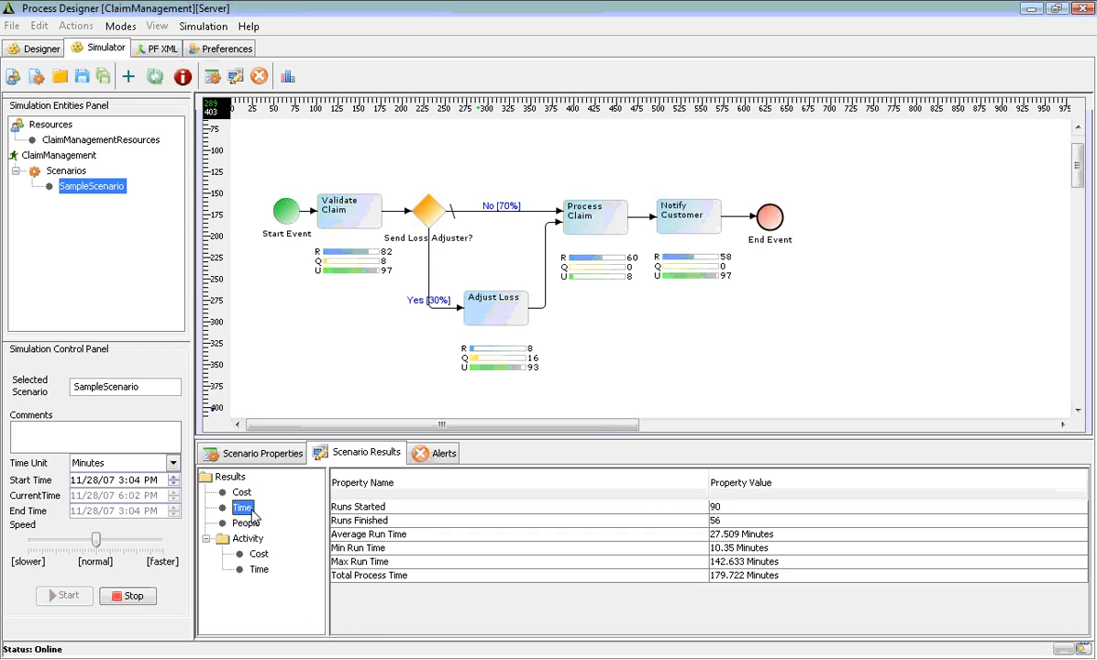
pyautogui.click(591, 539)
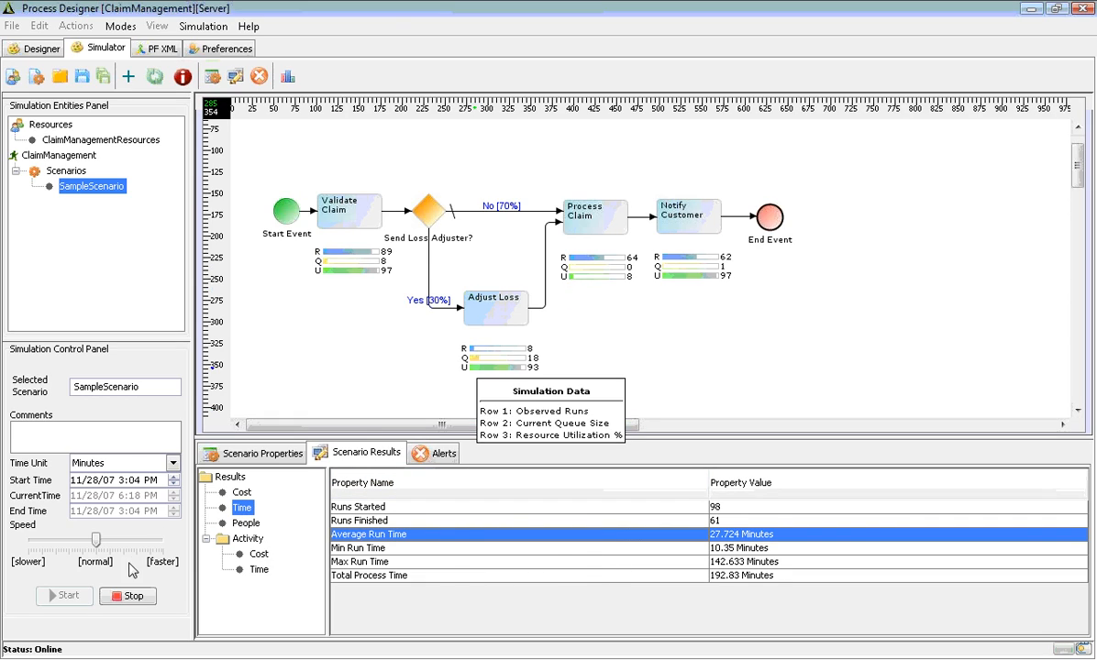
pyautogui.moveTo(97, 544); pyautogui.dragTo(146, 549)
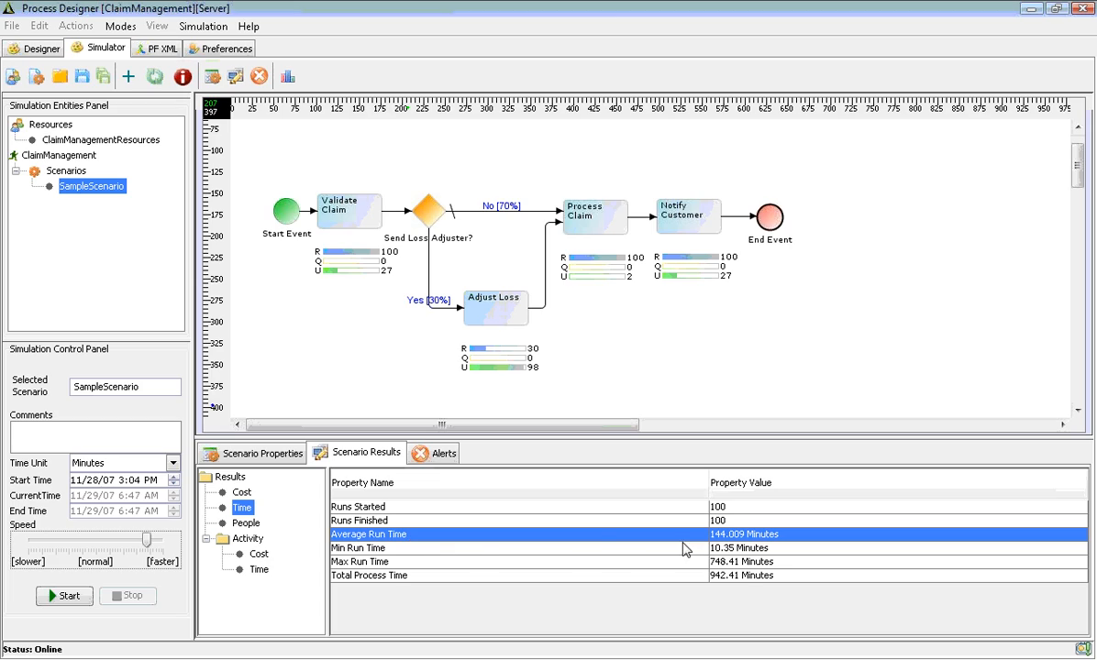
# After 100 runs finish, review cost results ($45.85 average, $4,584.67 cumulative) and select Adjust Loss
pyautogui.click(241, 494)
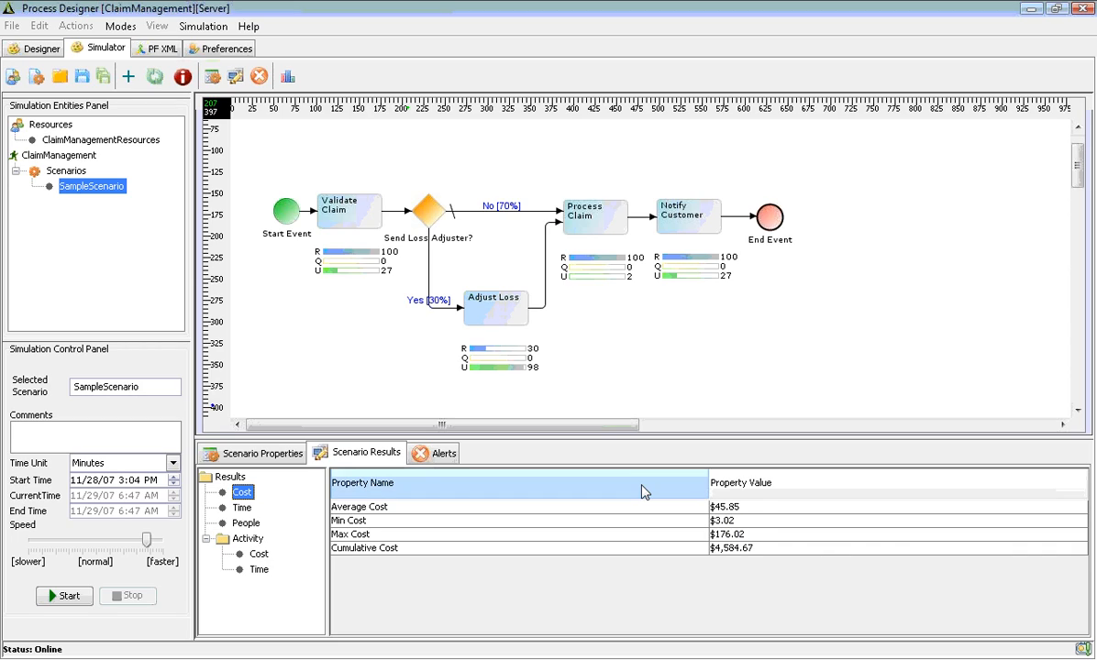
pyautogui.click(645, 508)
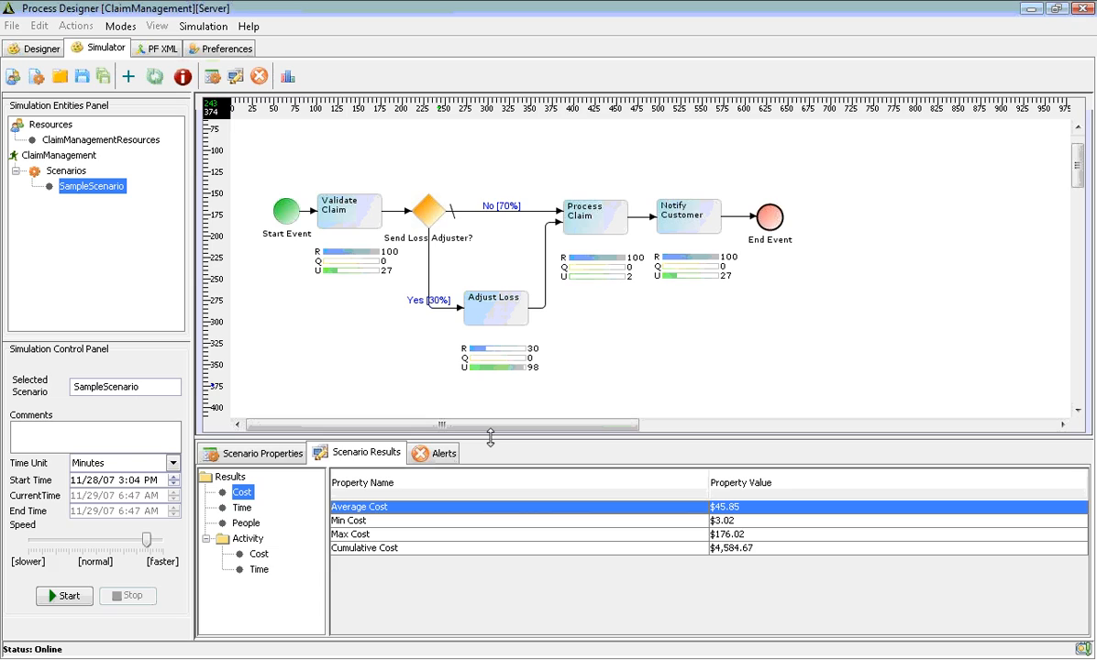
pyautogui.click(491, 307)
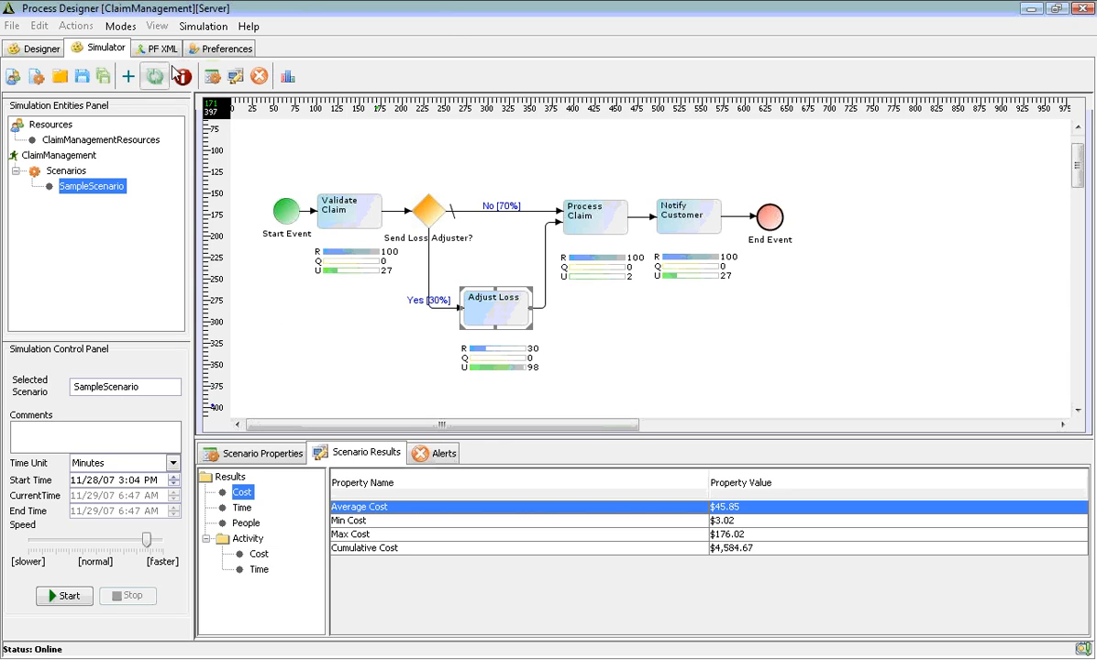
pyautogui.click(286, 78)
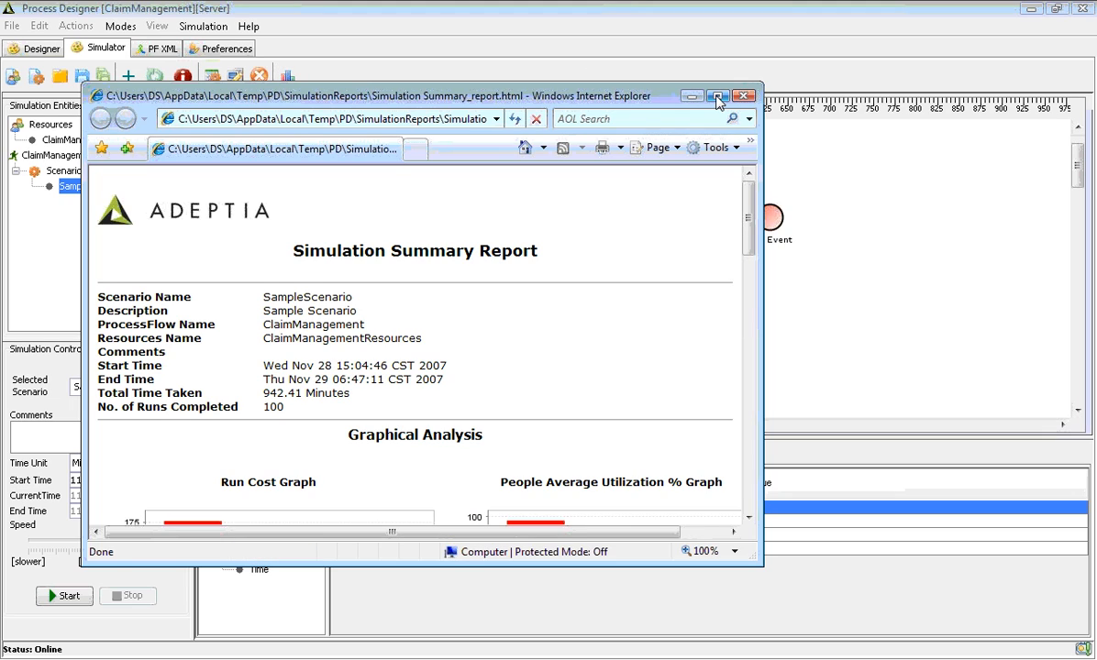
pyautogui.doubleClick(669, 94)
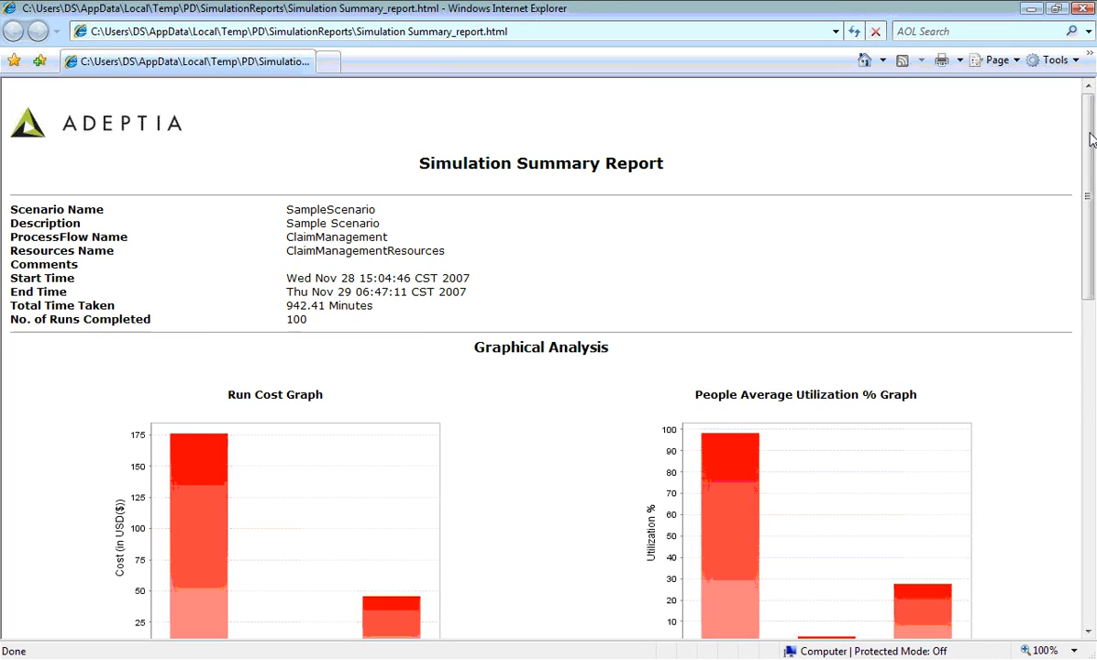
pyautogui.scroll(-4, 1076, 283)
pyautogui.scroll(-4, 1076, 282)
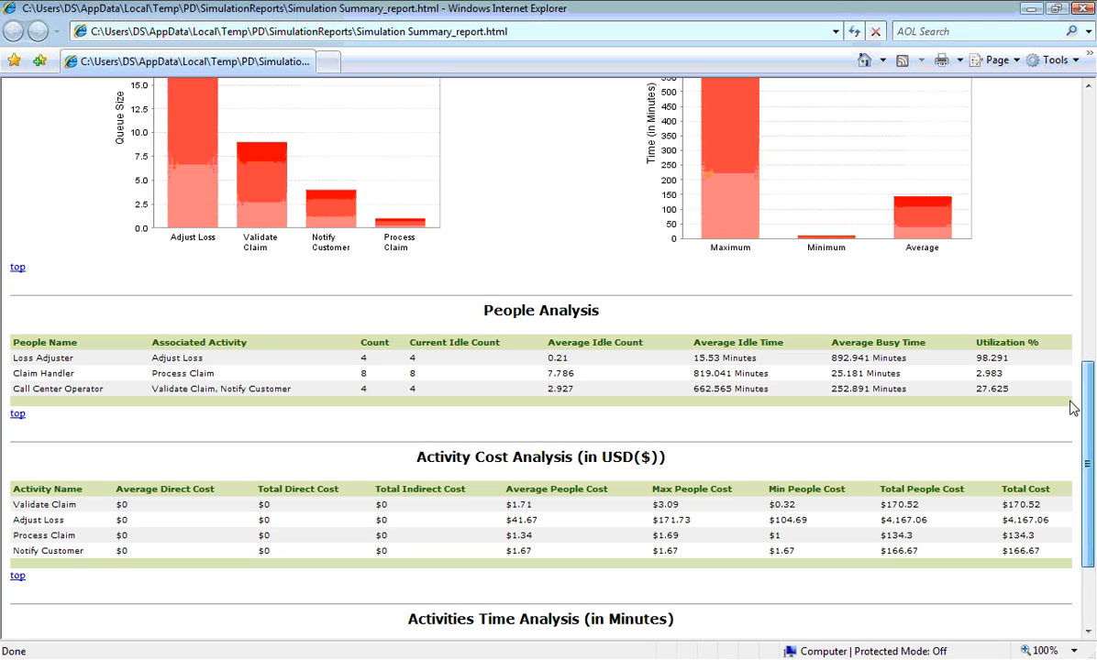
pyautogui.moveTo(1073, 408); pyautogui.dragTo(1080, 167)
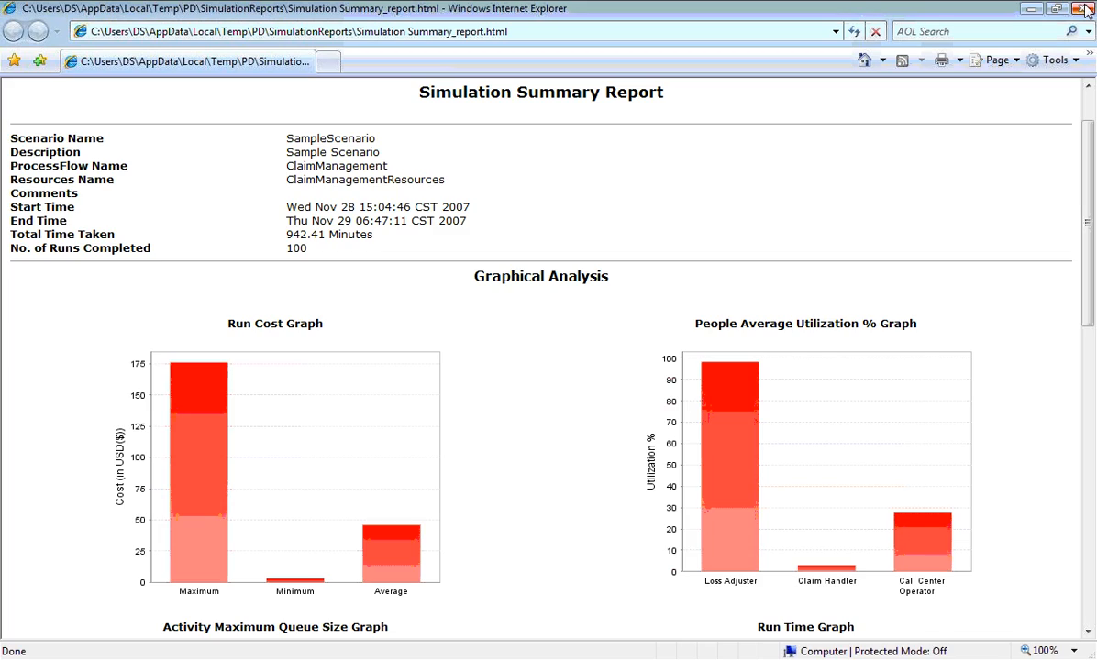
pyautogui.click(1082, 9)
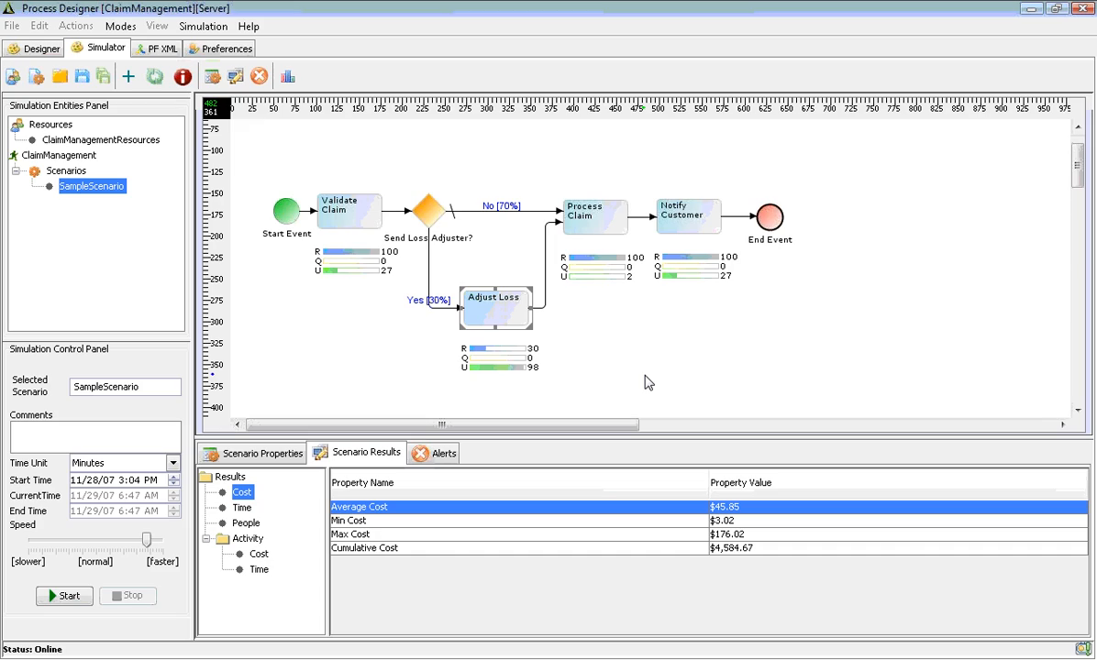
# Give the Yes link a probability of 25 and the No link 75
pyautogui.click(428, 280)
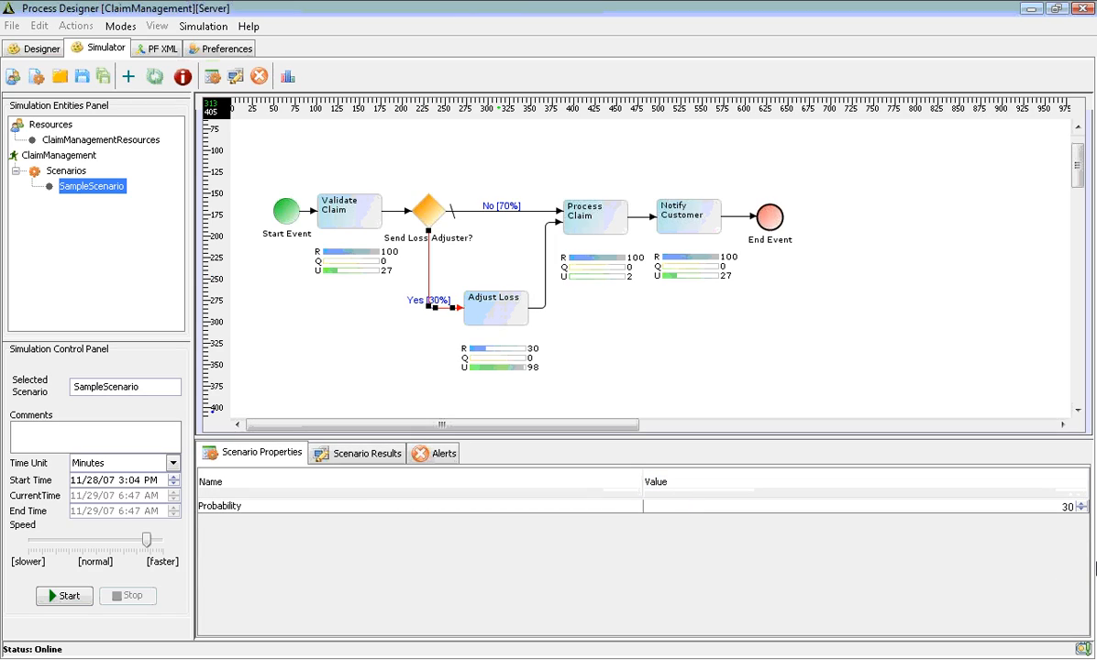
pyautogui.click(1084, 511)
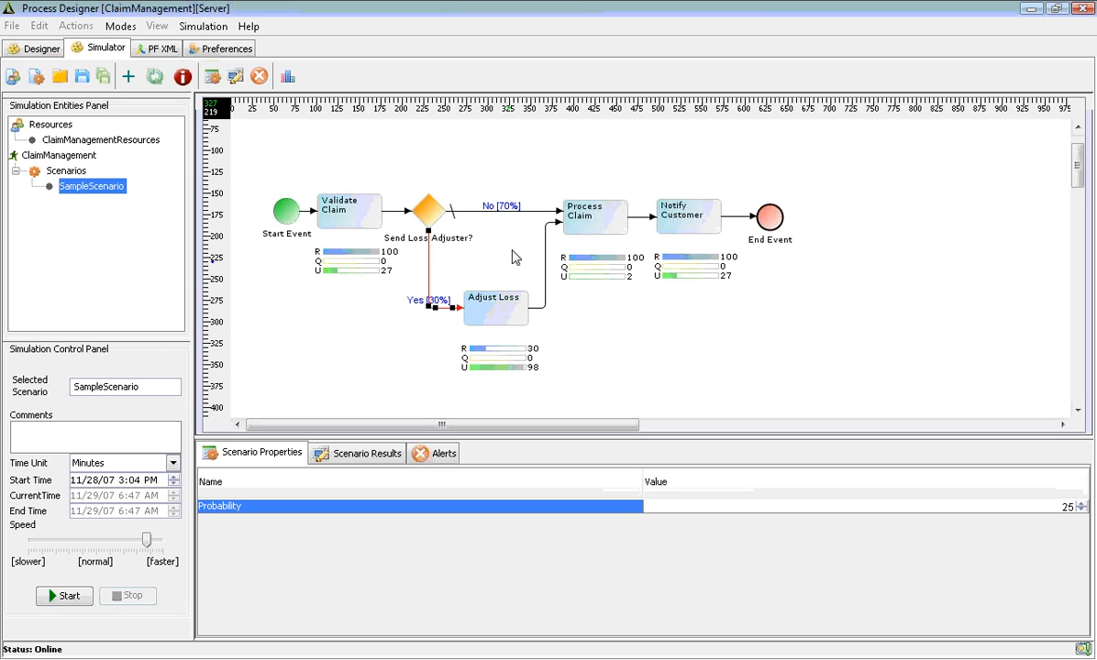
pyautogui.click(531, 211)
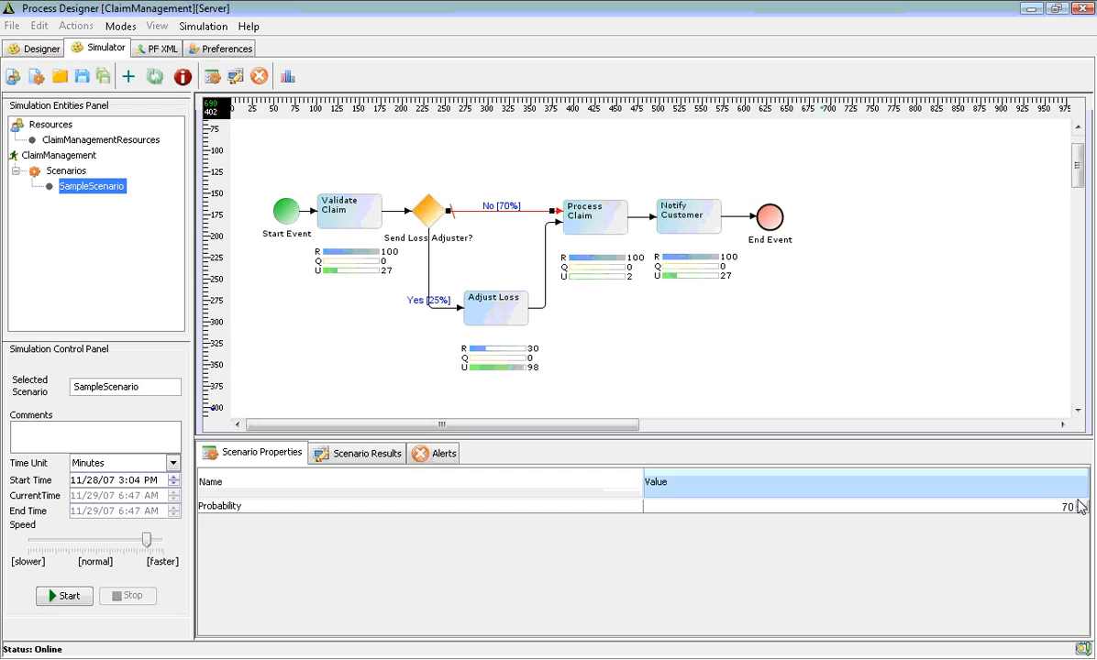
pyautogui.click(1081, 507)
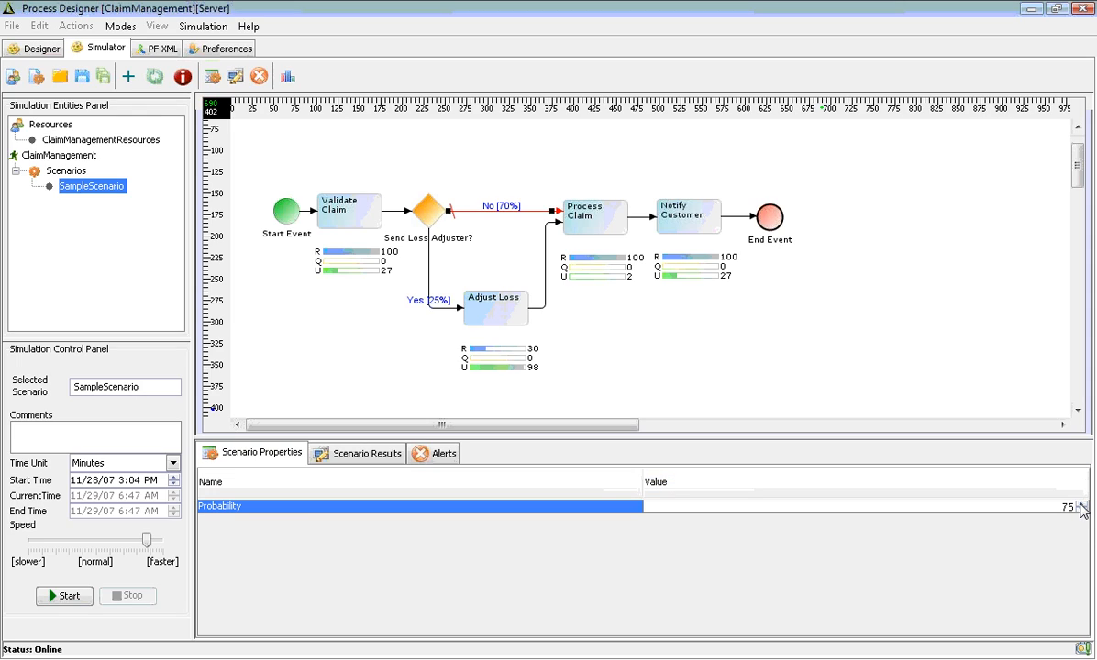
pyautogui.click(1081, 511)
# Change ClaimManagementResources to 6 Loss Adjusters and 2 Call Center Operators, and save it to the server
pyautogui.doubleClick(88, 142)
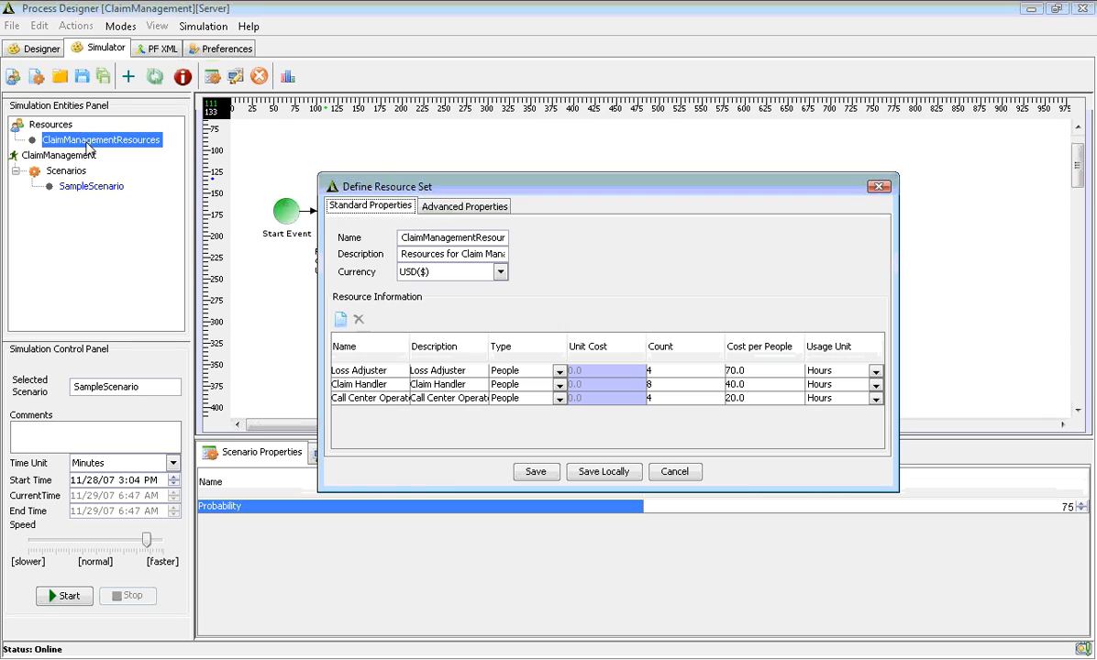
pyautogui.doubleClick(660, 371)
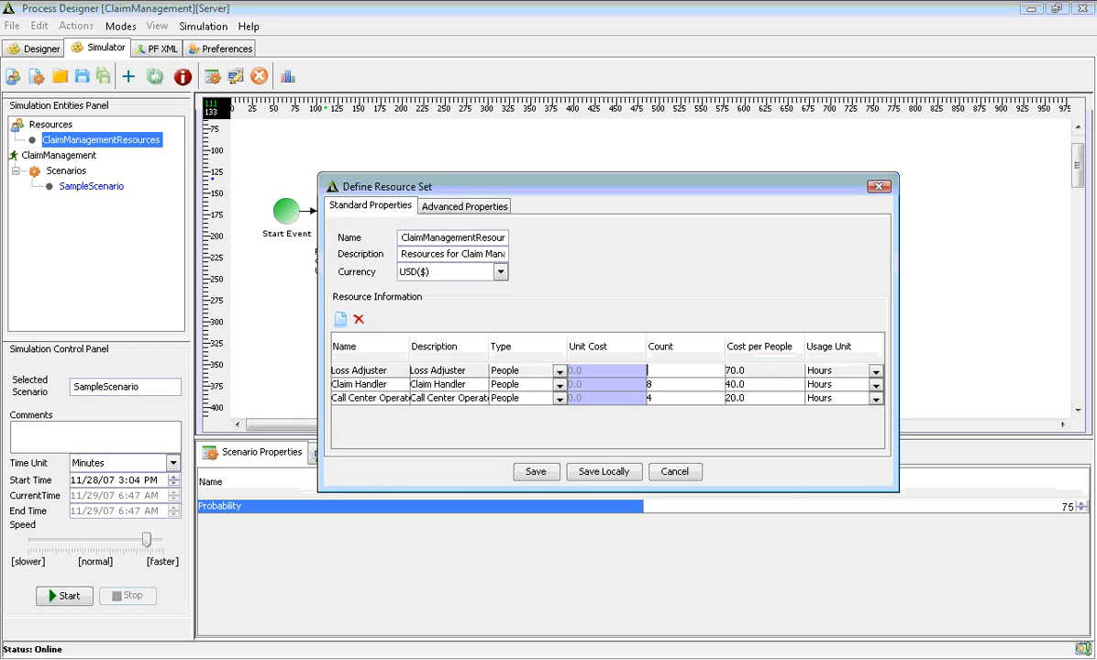
pyautogui.press('BackSpace')
pyautogui.write('6')
pyautogui.doubleClick(656, 400)
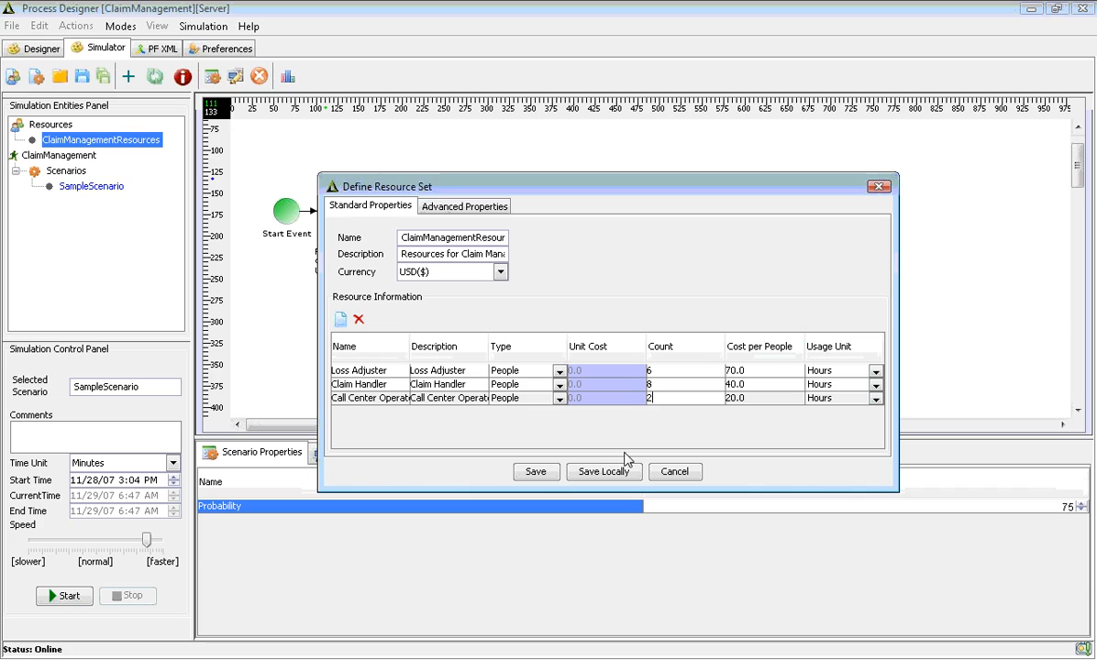
pyautogui.click(535, 472)
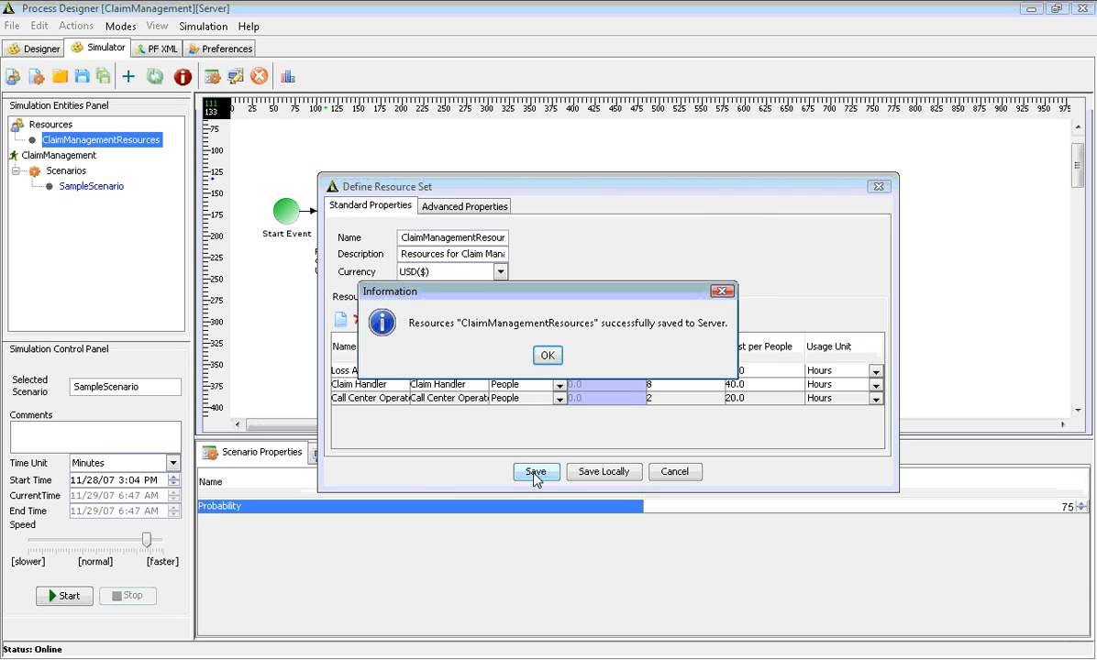
pyautogui.click(546, 357)
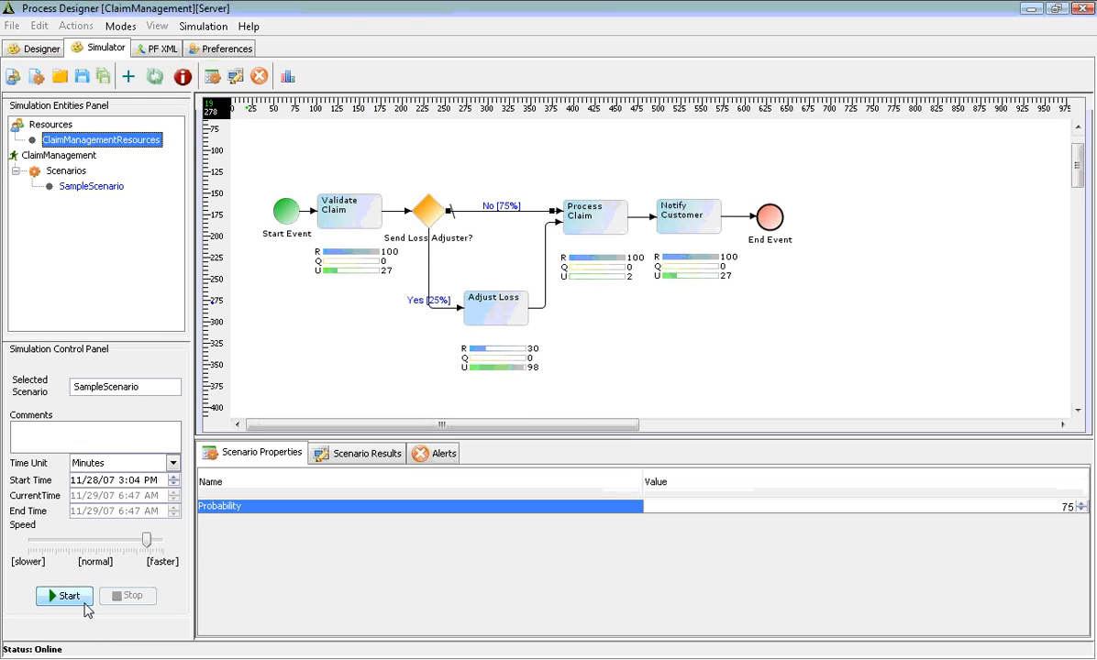
# Rerun the simulation at a faster speed and highlight the average cost result
pyautogui.click(69, 597)
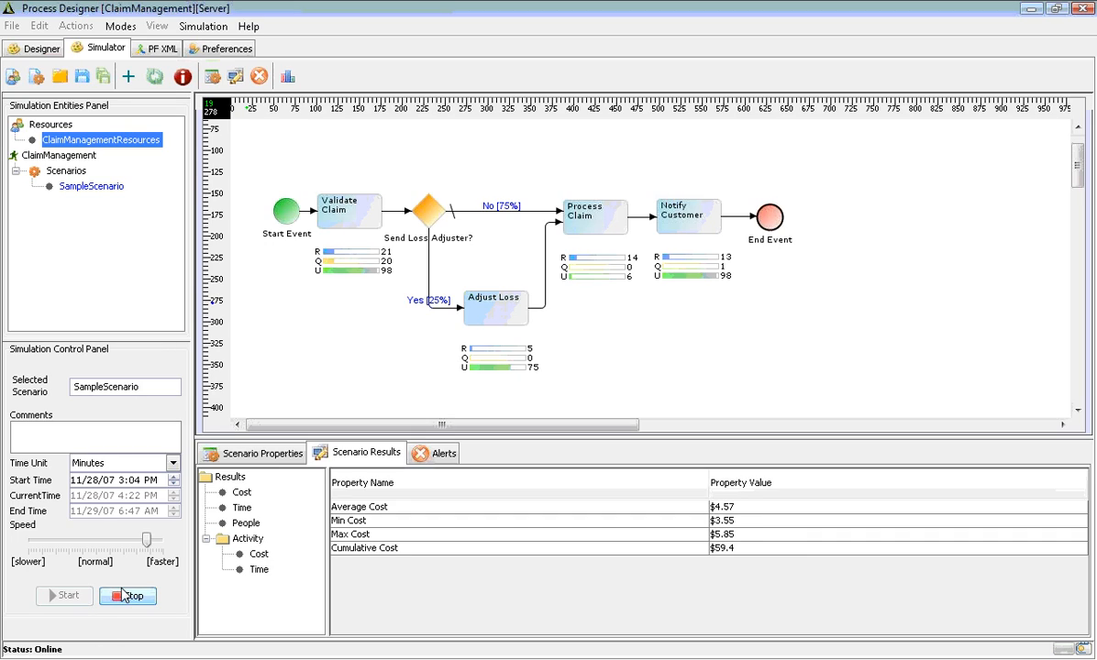
pyautogui.click(150, 541)
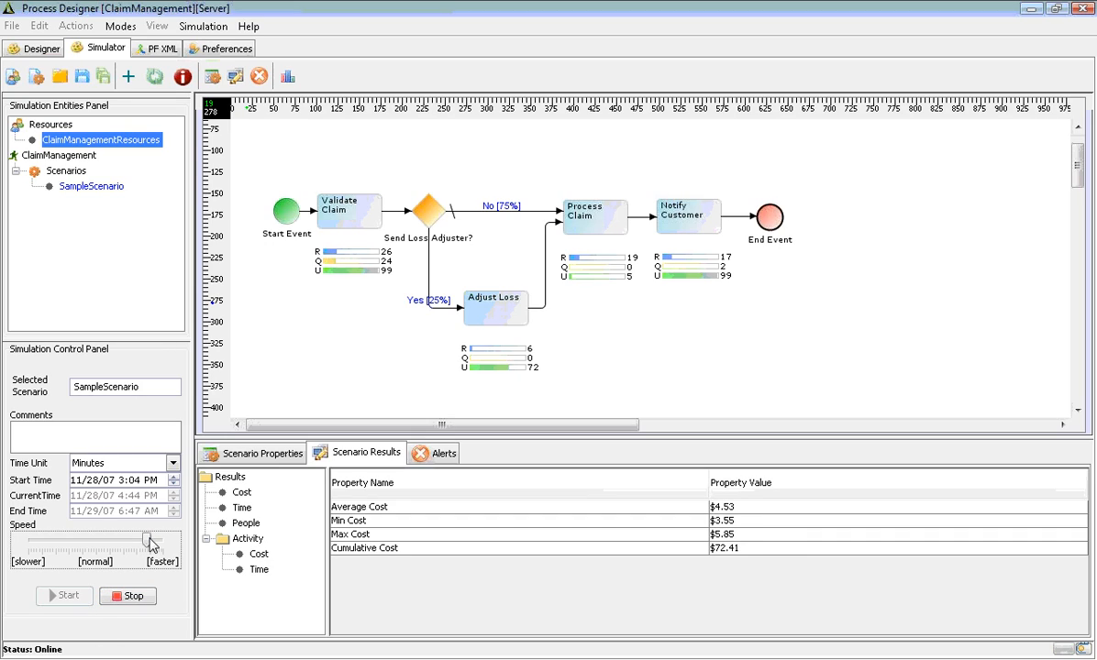
pyautogui.moveTo(152, 540); pyautogui.dragTo(156, 540)
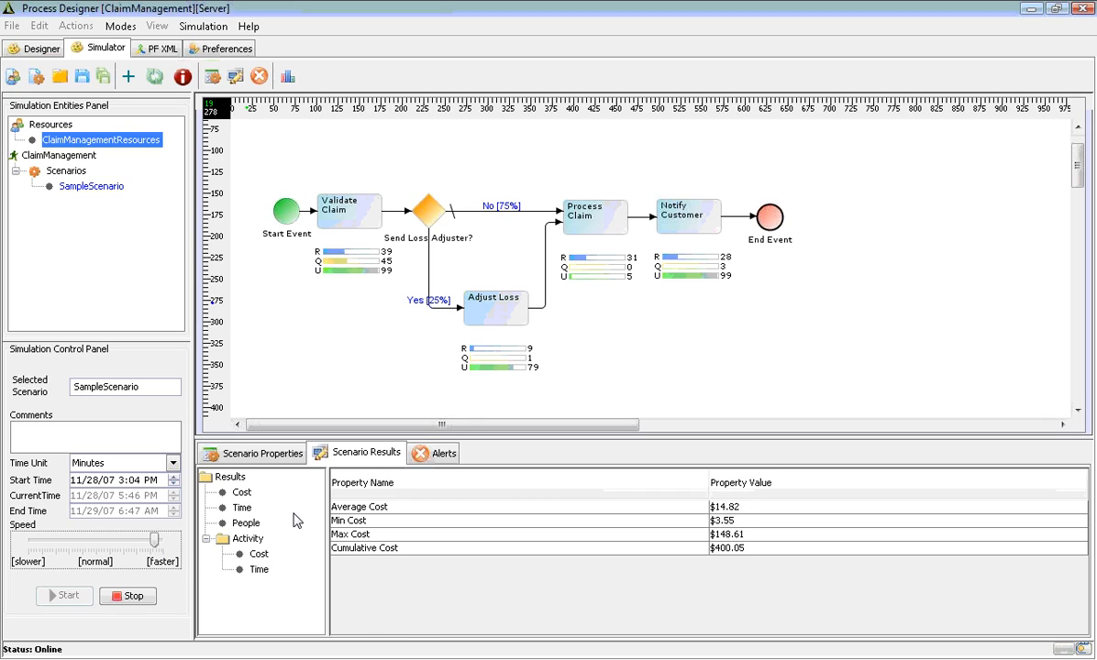
pyautogui.click(240, 494)
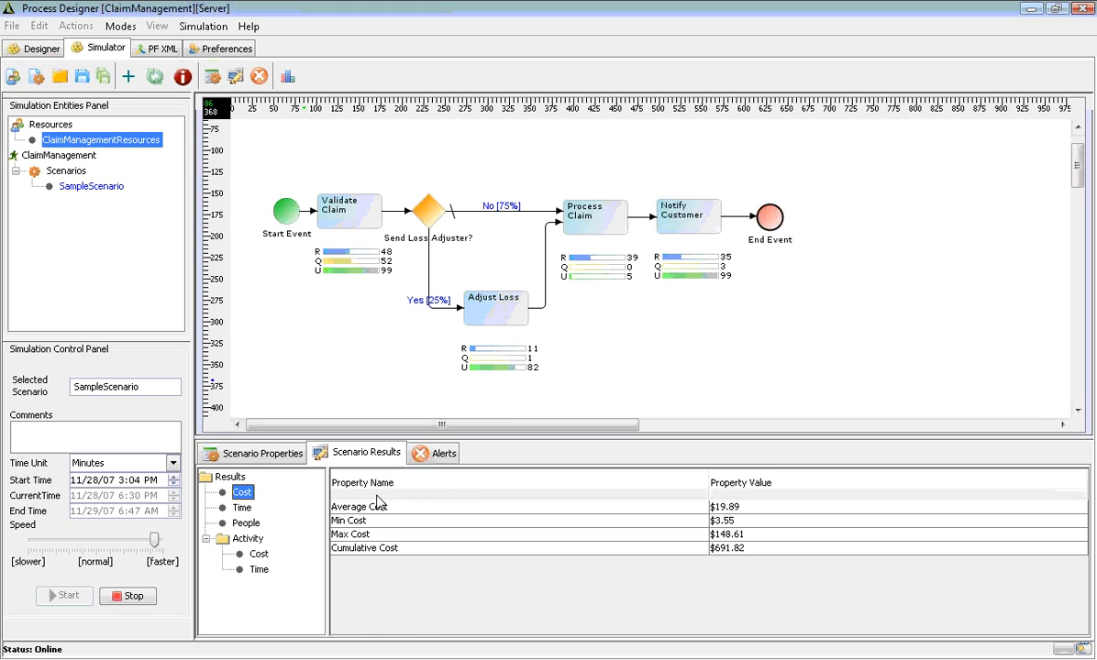
pyautogui.click(409, 509)
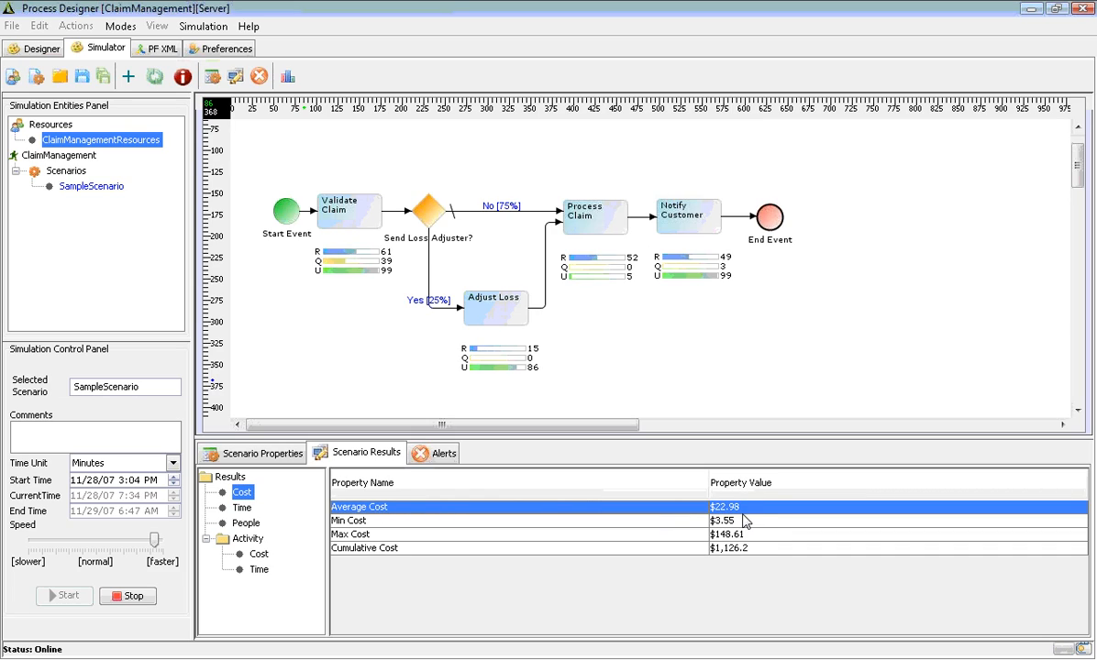
# Push simulation speed to maximum, check the average run time, then select Notify Customer
pyautogui.click(157, 543)
pyautogui.moveTo(158, 543); pyautogui.dragTo(162, 546)
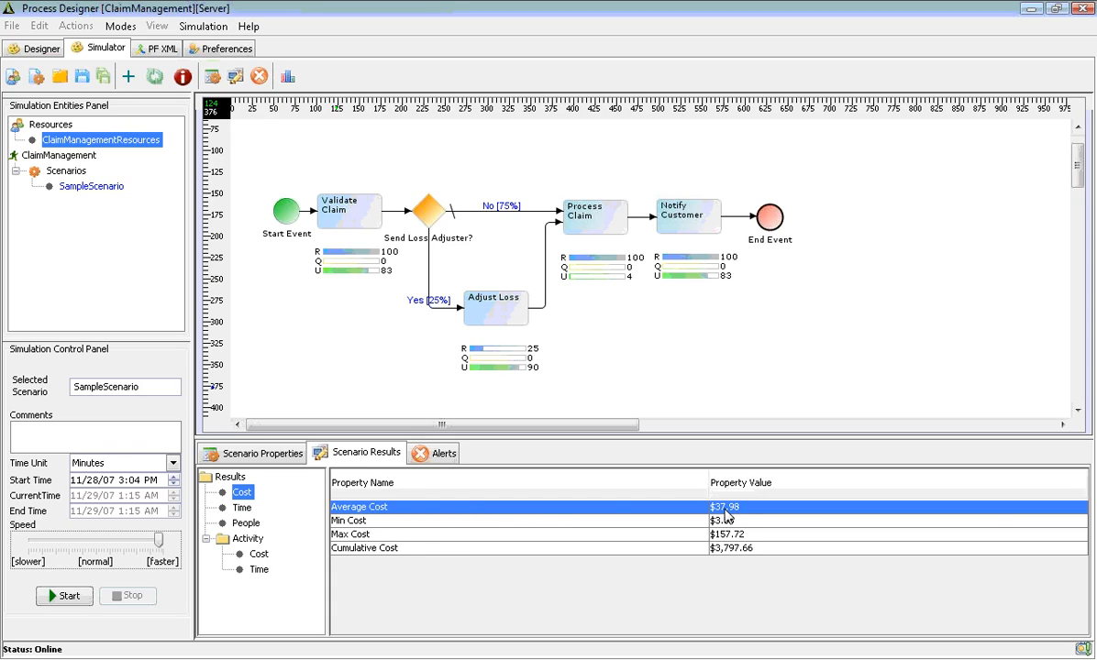
pyautogui.click(242, 509)
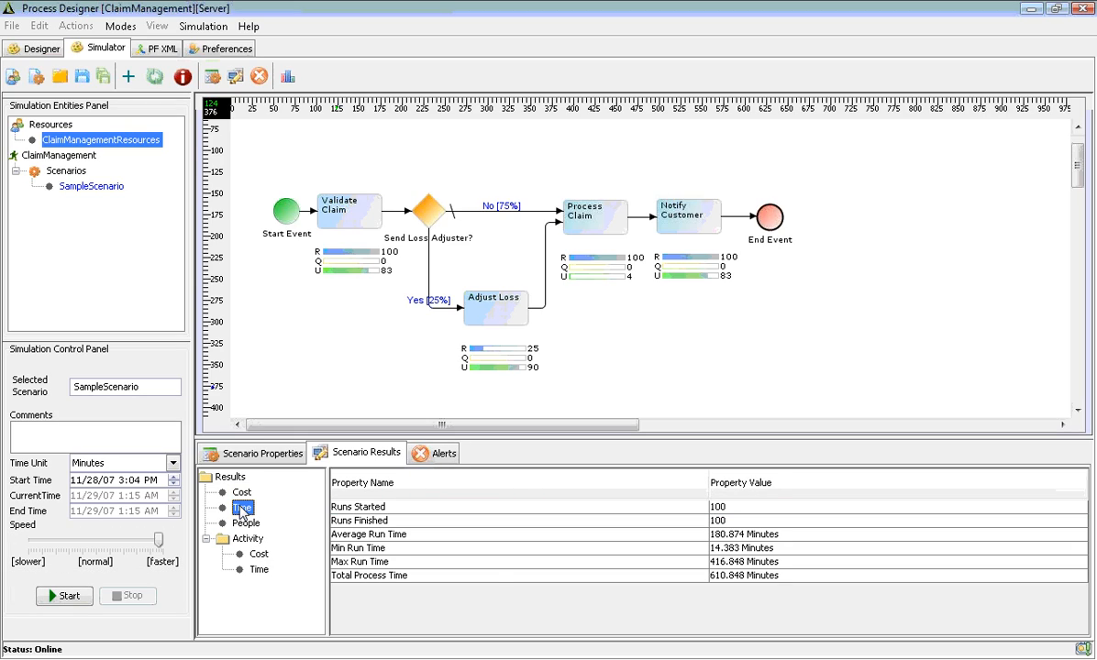
pyautogui.click(532, 537)
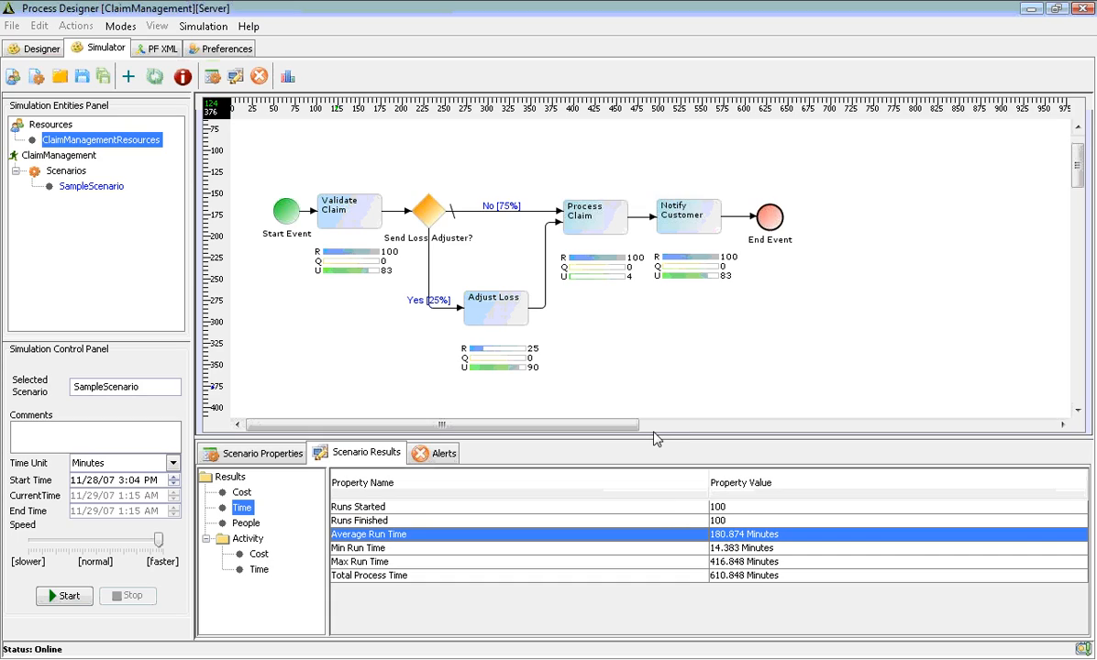
pyautogui.click(699, 234)
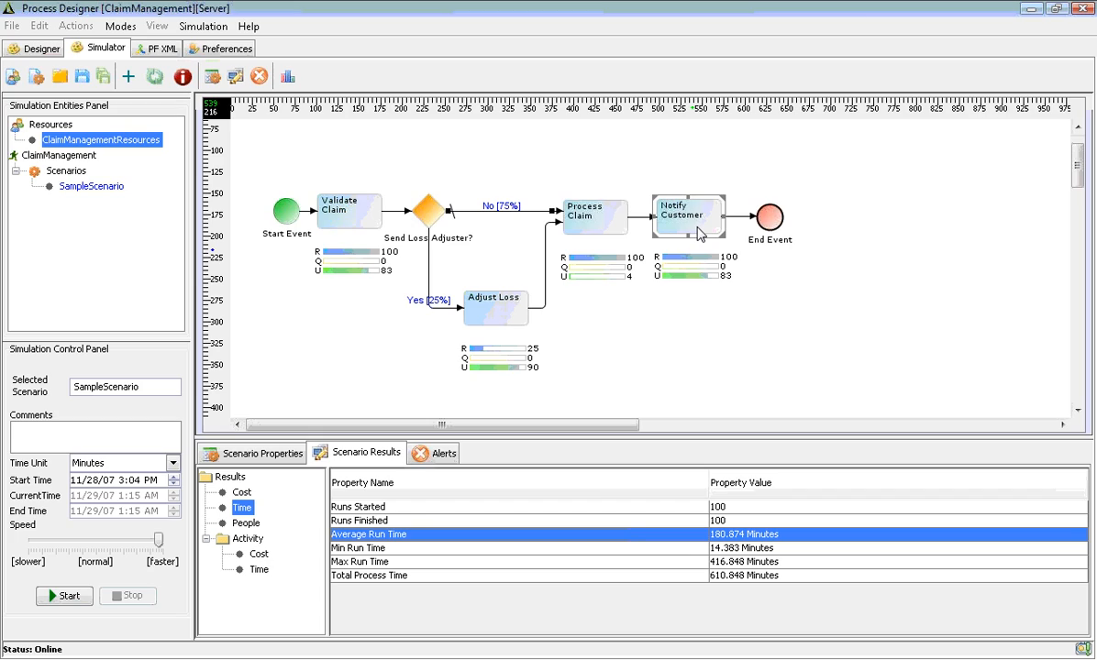